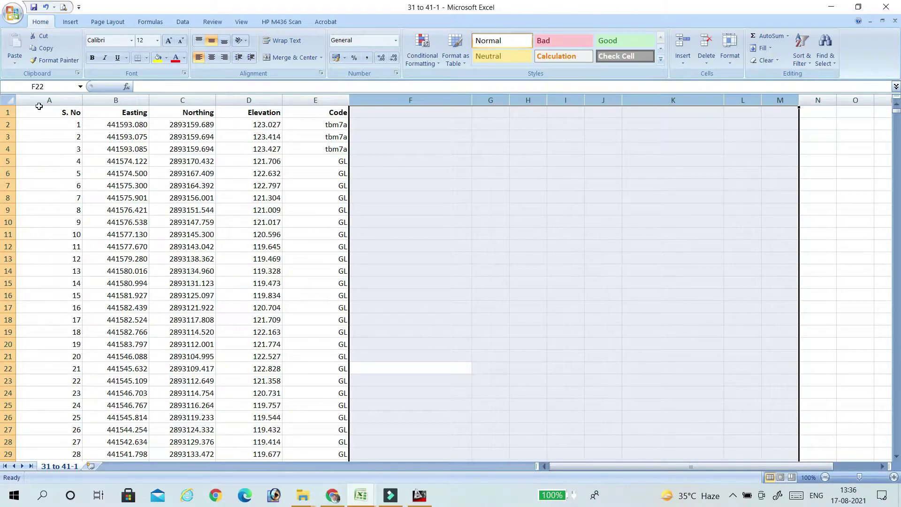
drag(69, 113, 316, 443)
scroll(328, 377, down, 5)
scroll(327, 377, up, 5)
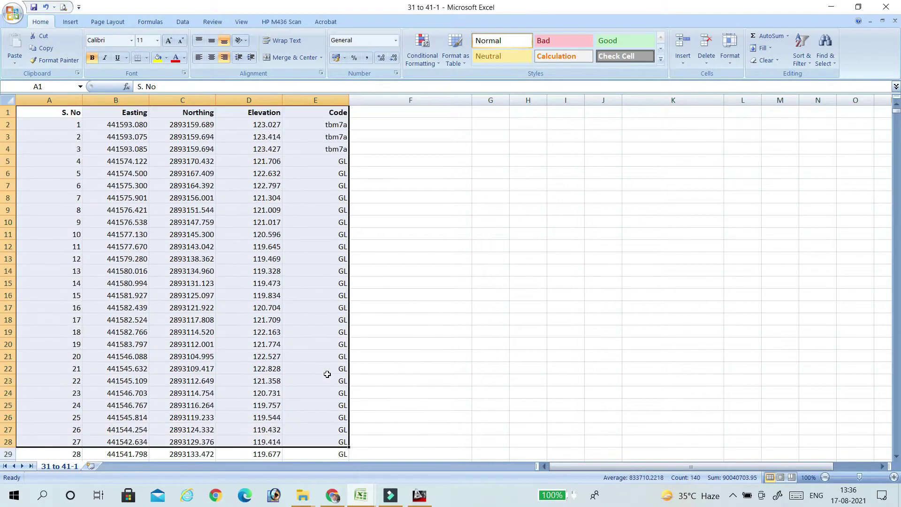
drag(57, 110, 323, 453)
click(311, 283)
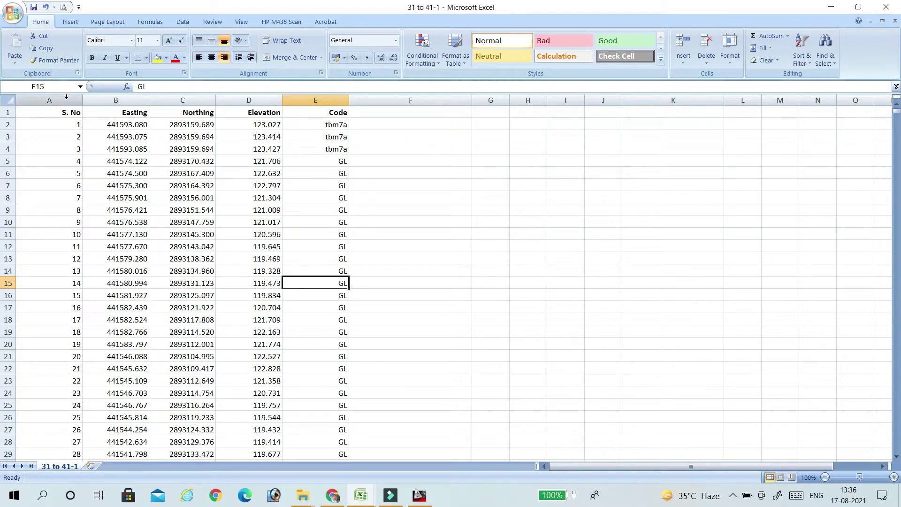
Auto-fit the widths of columns A through F to their contents
drag(49, 100, 354, 101)
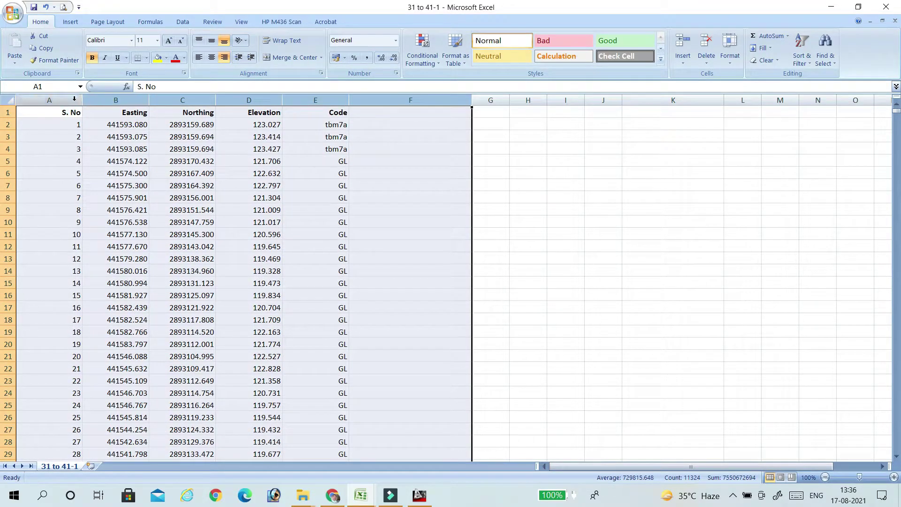
double_click(350, 96)
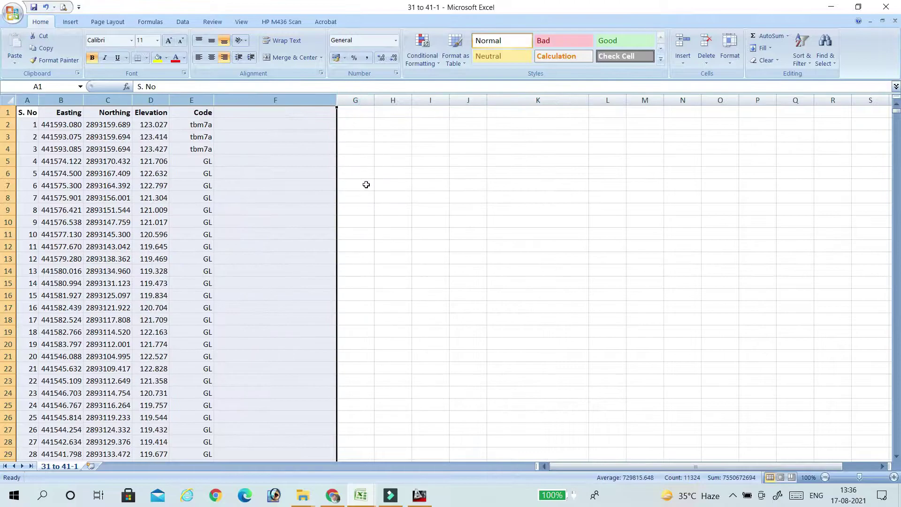
click(302, 124)
click(284, 113)
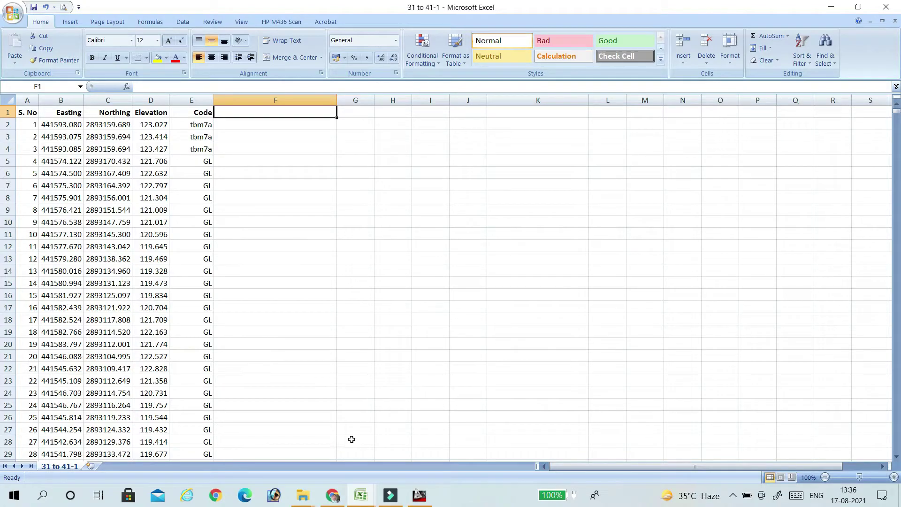
Start a formula in cell F2 that joins the text "POINT" with the easting in B2, using the on-screen keyboard
click(252, 125)
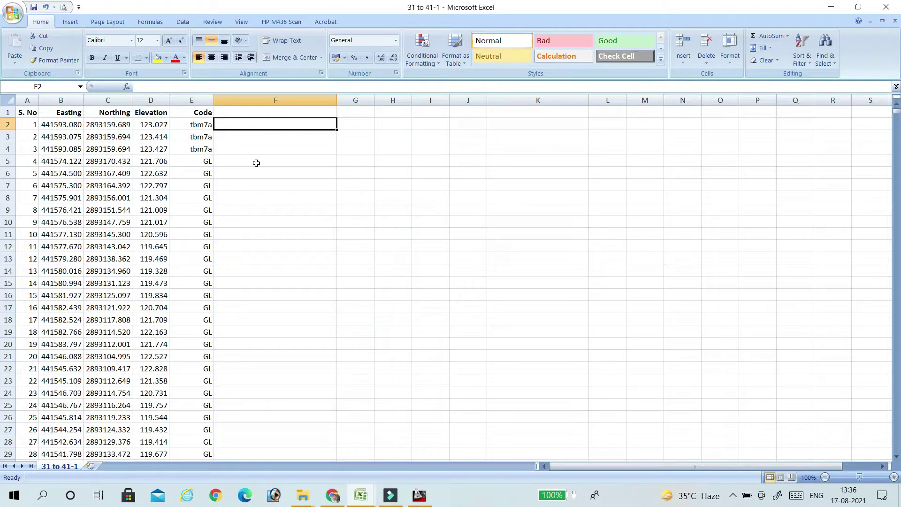
text(=)
key(ctrl+super+o)
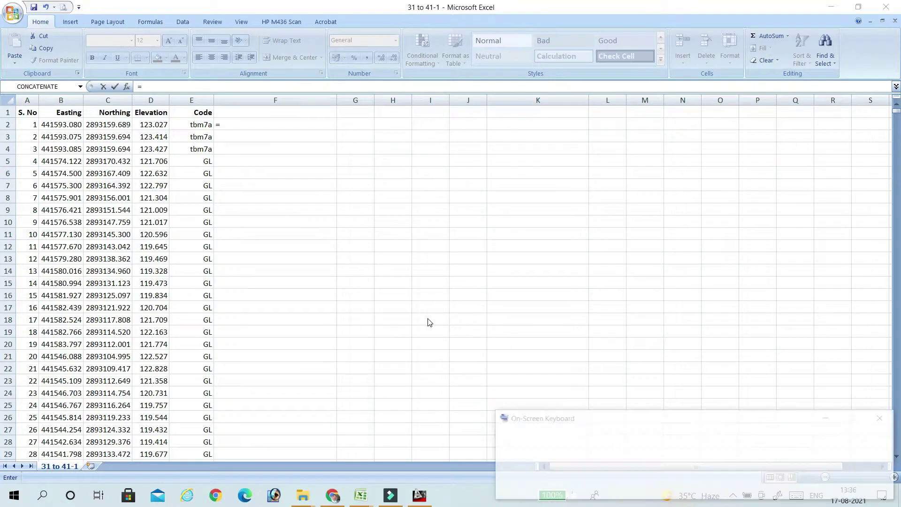
click(234, 125)
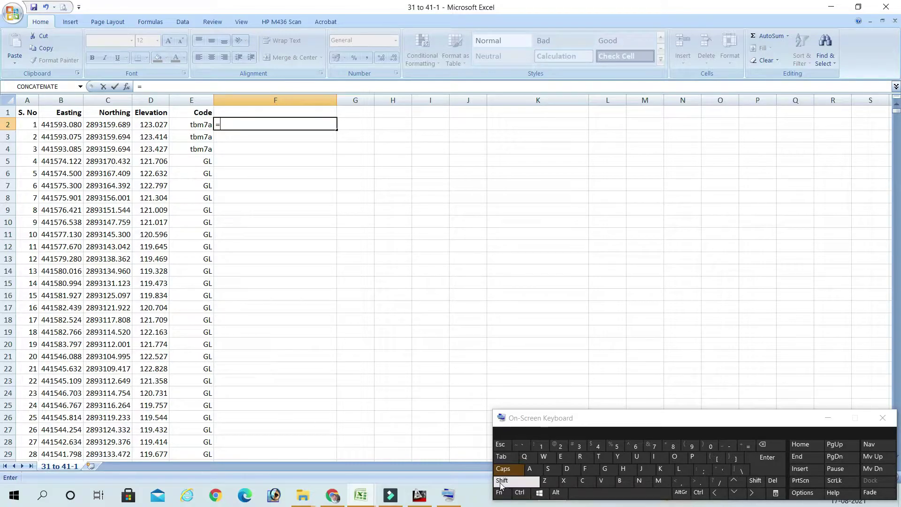
click(514, 480)
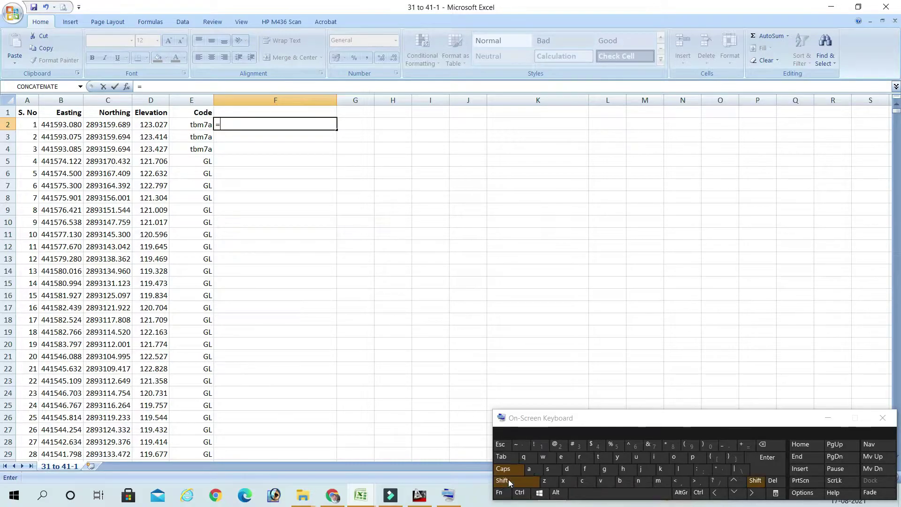
click(719, 470)
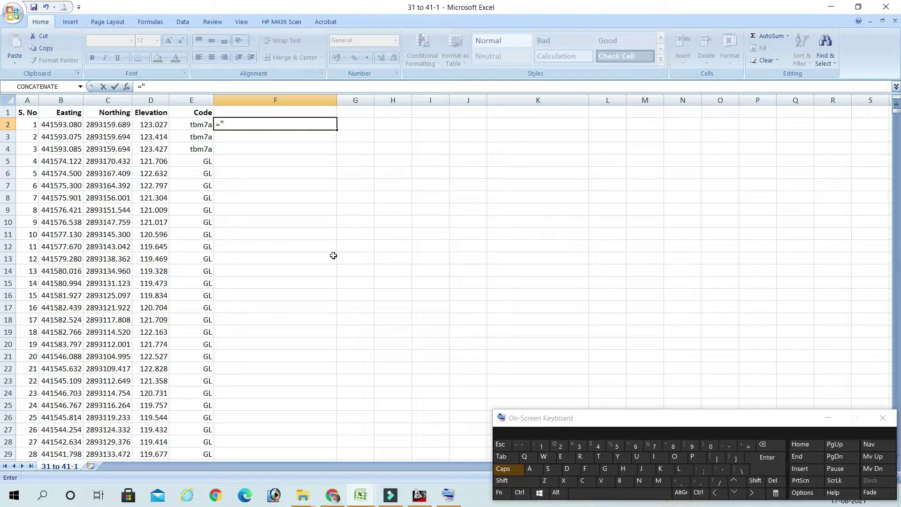
text(POINT)
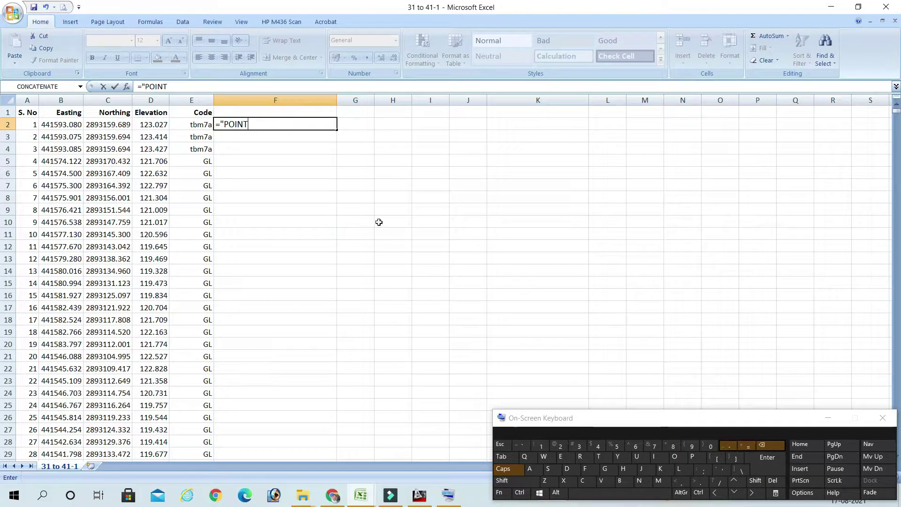
click(507, 481)
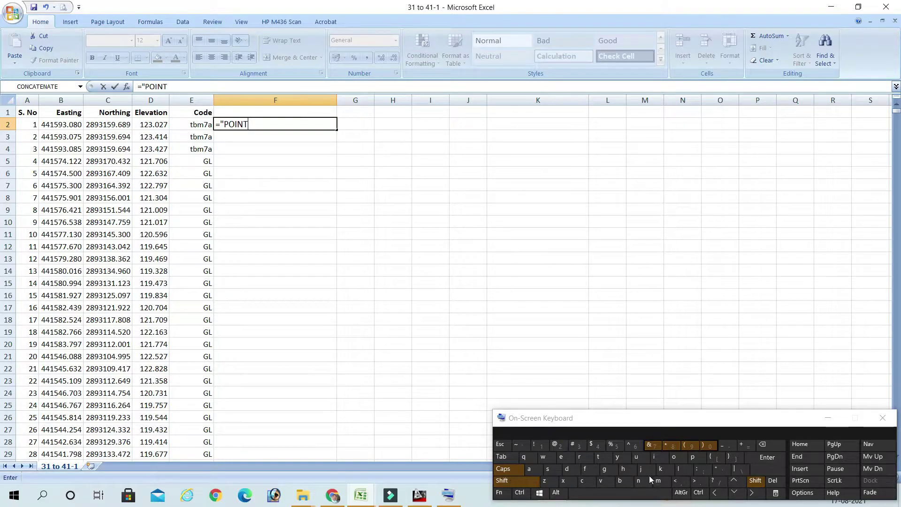
click(716, 468)
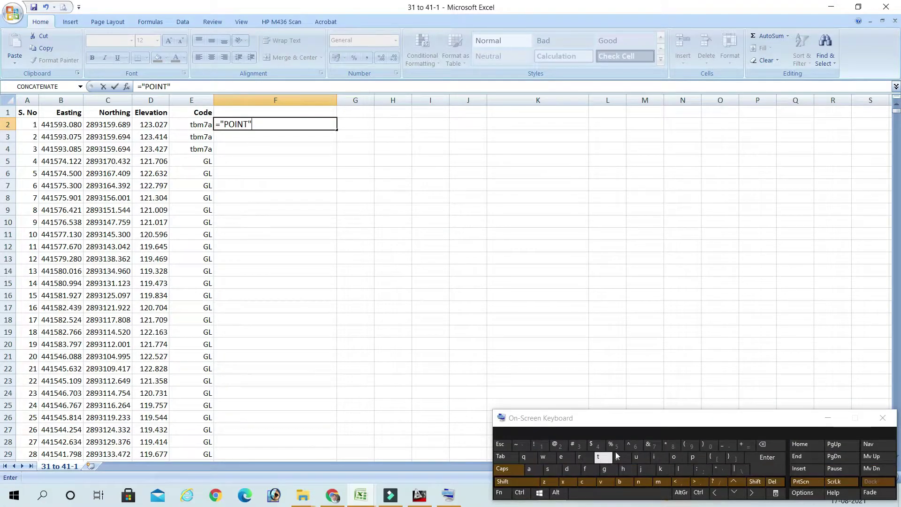
click(647, 448)
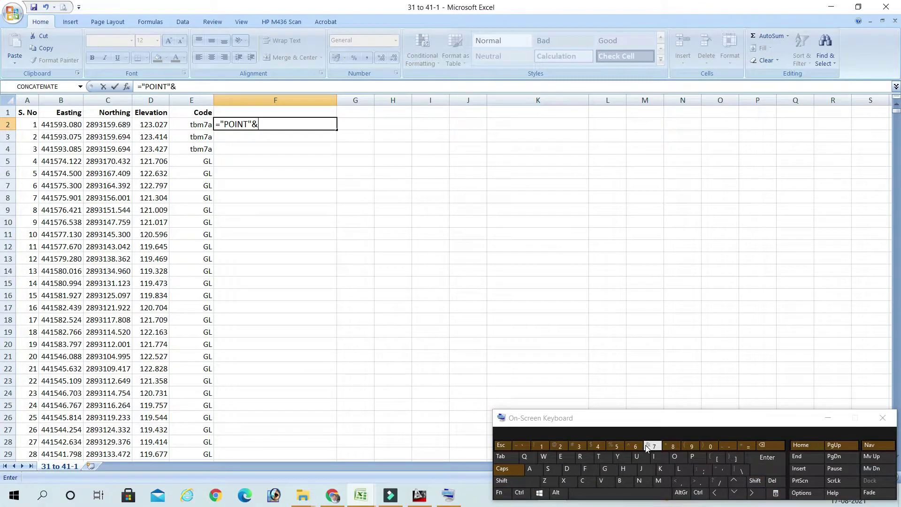
click(68, 126)
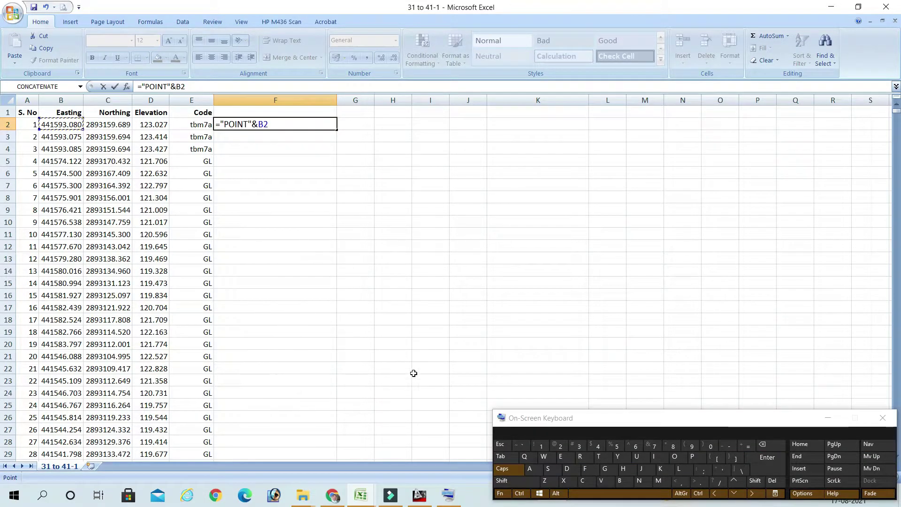
Extend the F2 formula with a quoted comma and the northing in C2, joined by ampersands
click(510, 480)
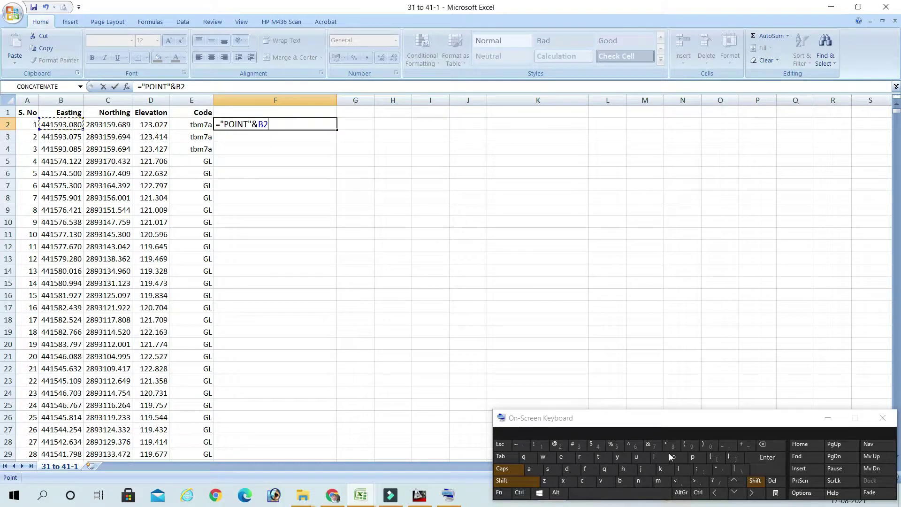
click(651, 445)
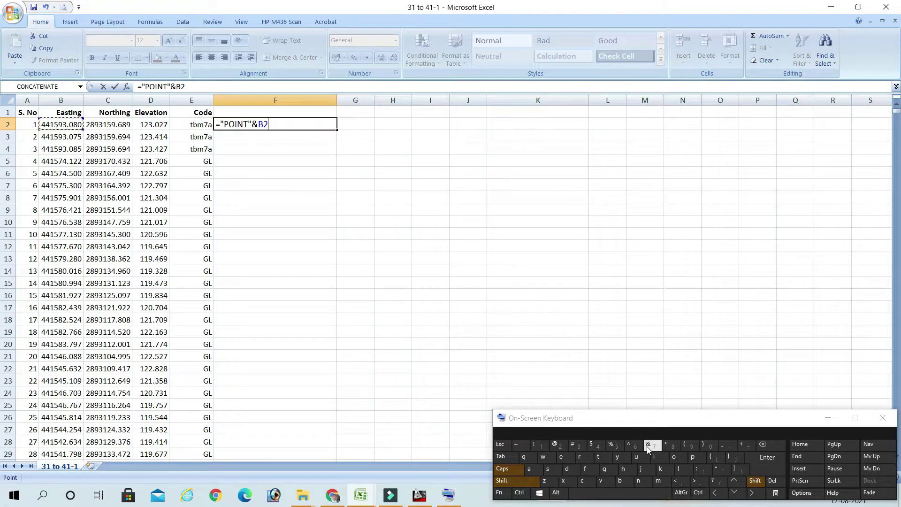
click(513, 485)
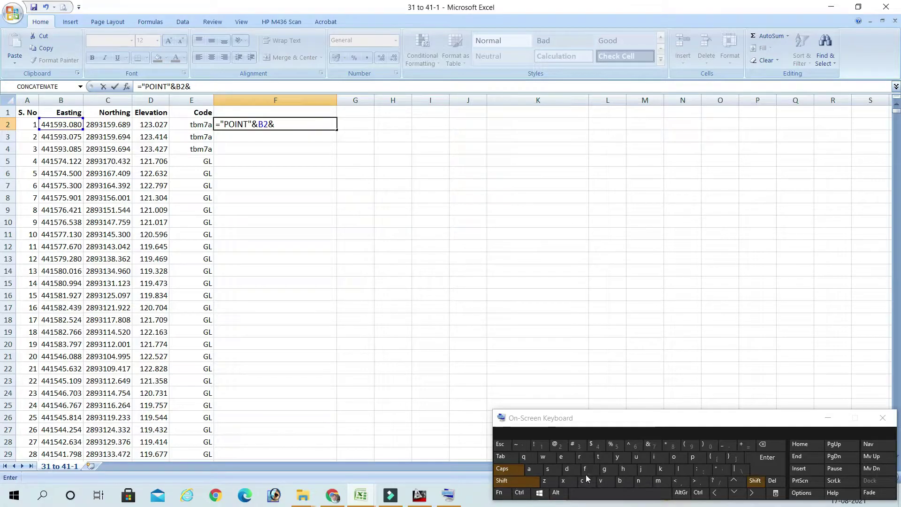
click(718, 469)
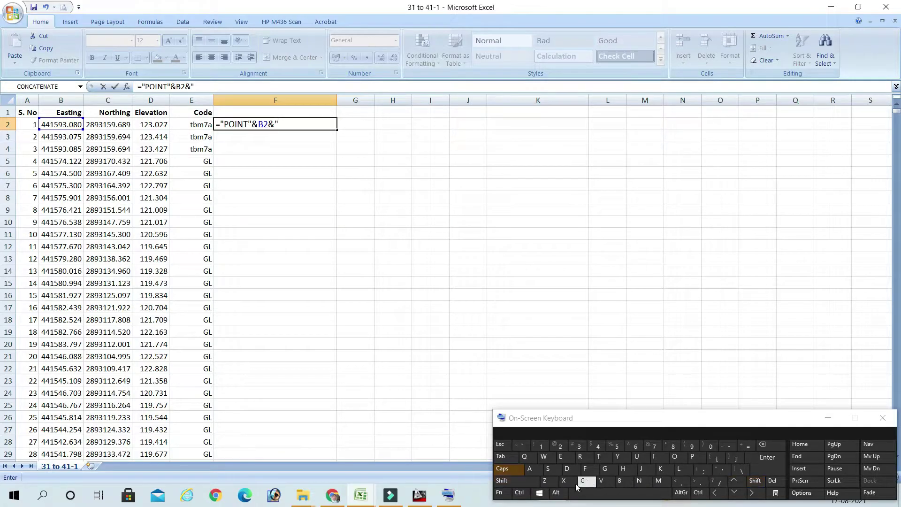
click(682, 484)
click(528, 483)
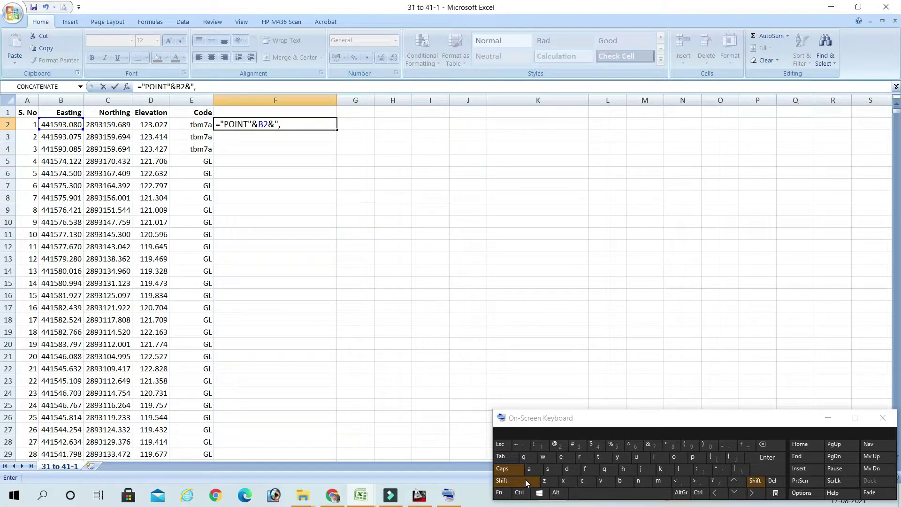
click(716, 469)
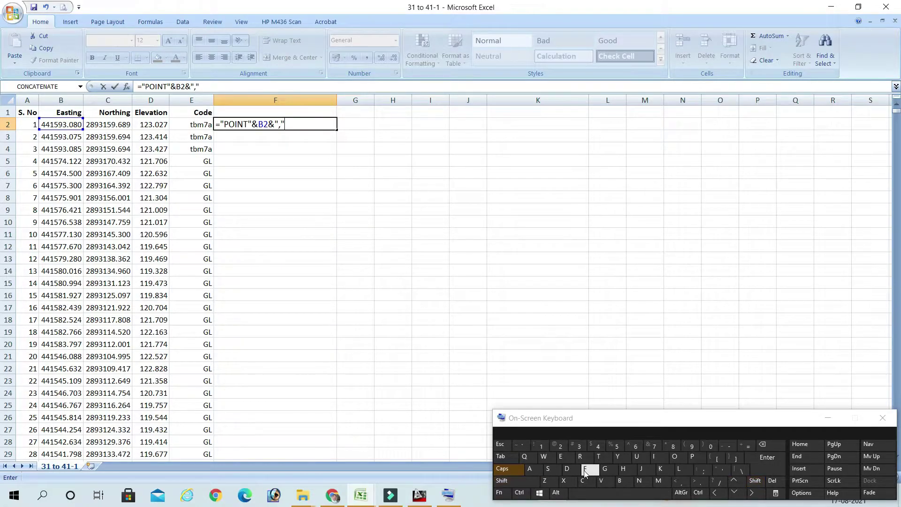
click(526, 480)
click(656, 446)
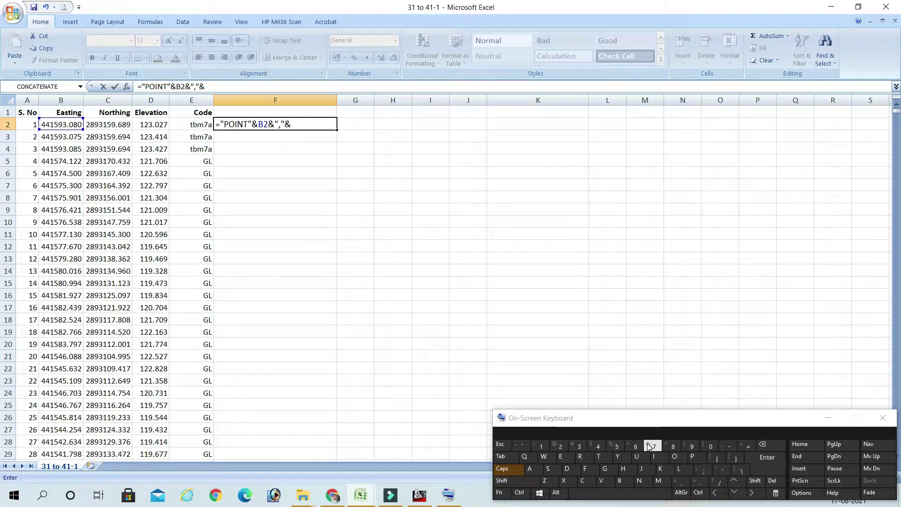
click(115, 125)
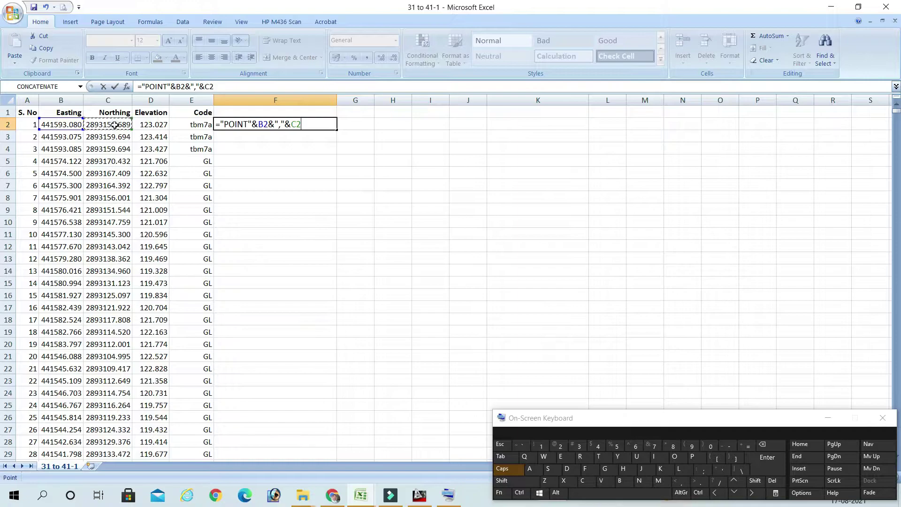
Complete the F2 formula with another quoted comma and the elevation in D2, and close the on-screen keyboard
click(516, 481)
click(656, 446)
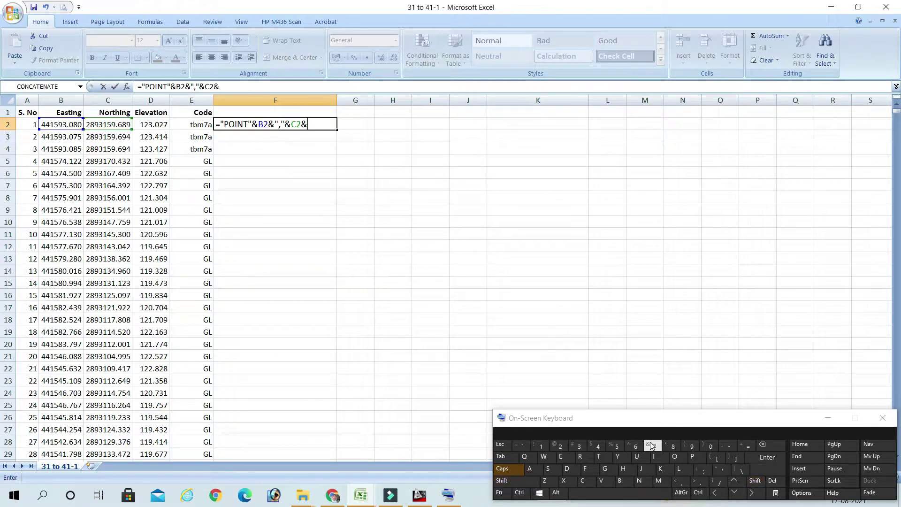
click(510, 483)
click(716, 470)
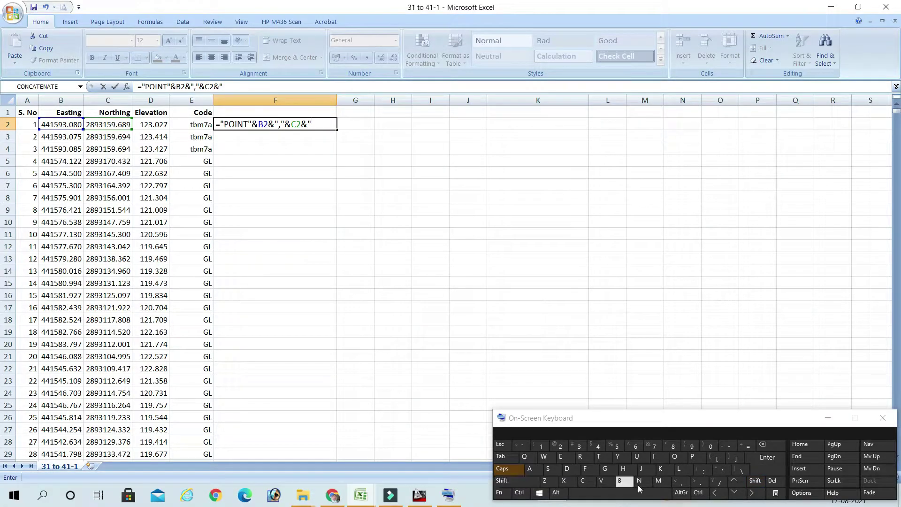
click(680, 483)
click(511, 483)
click(721, 471)
click(648, 446)
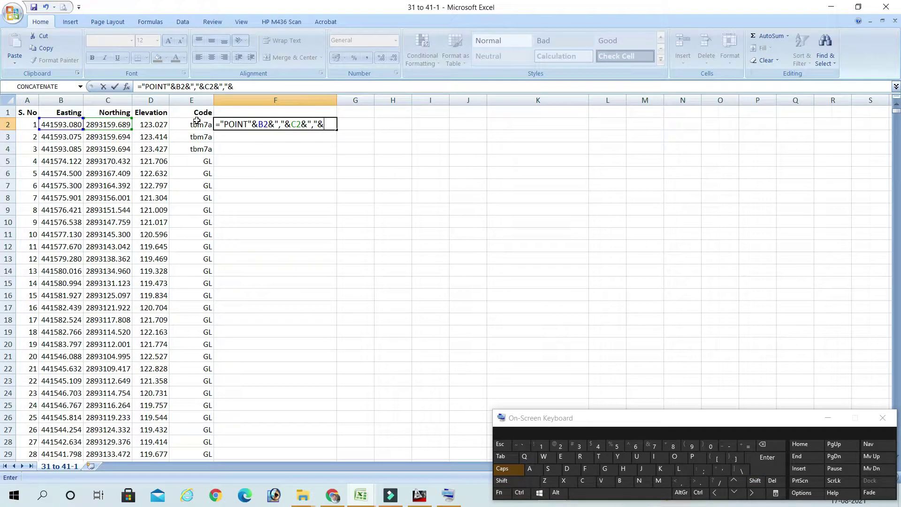
click(160, 125)
key(Return)
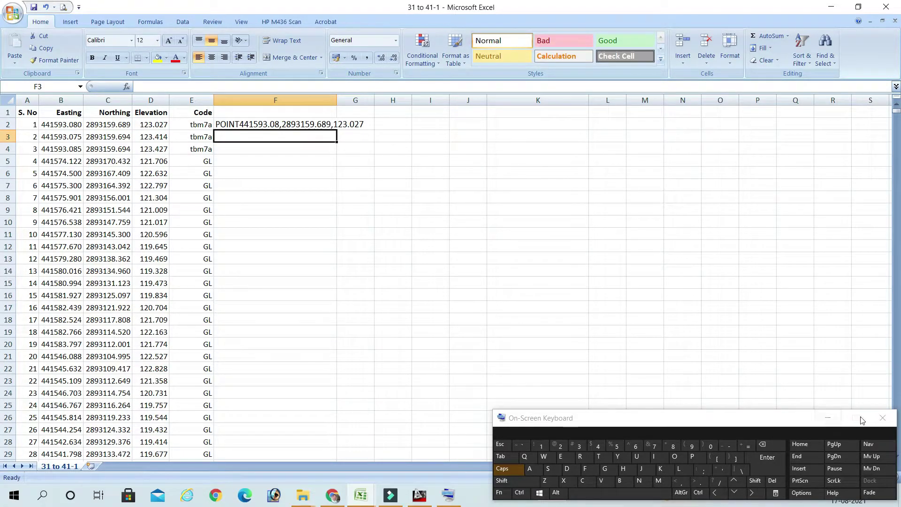
click(882, 418)
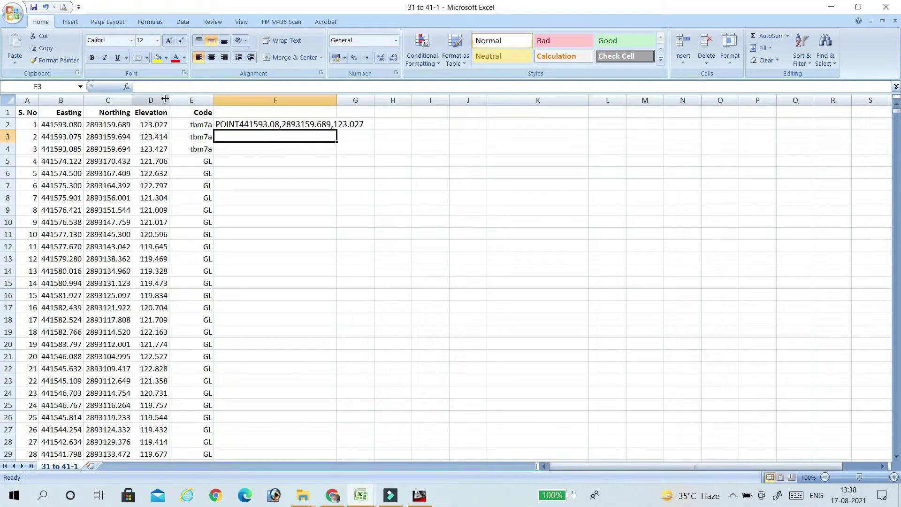
click(259, 124)
click(167, 86)
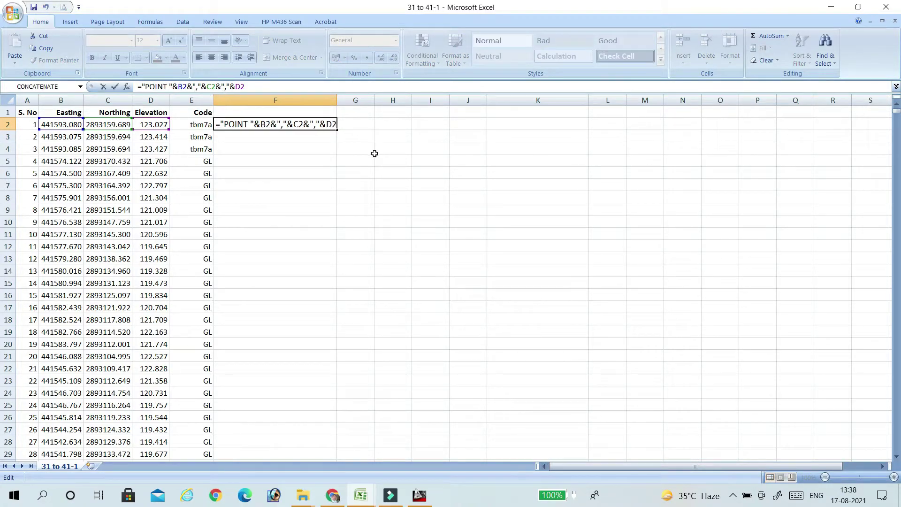
click(307, 158)
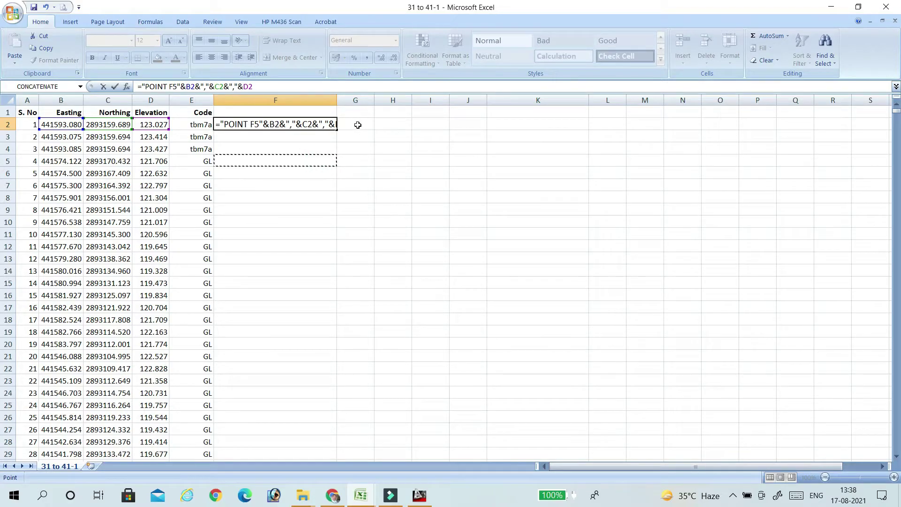
key(Escape)
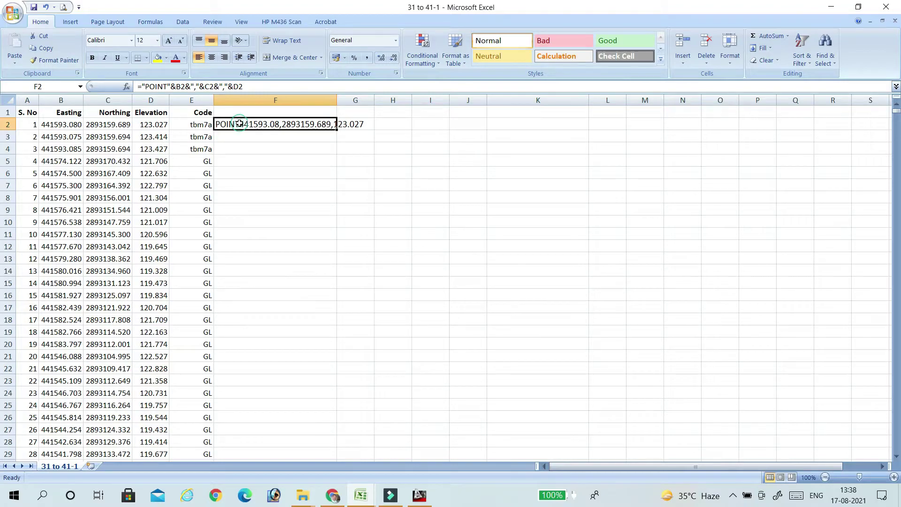
Insert a space after POINT inside the quotes of the F2 formula, making it ="POINT "&B2&","&C2&","&D2
double_click(242, 123)
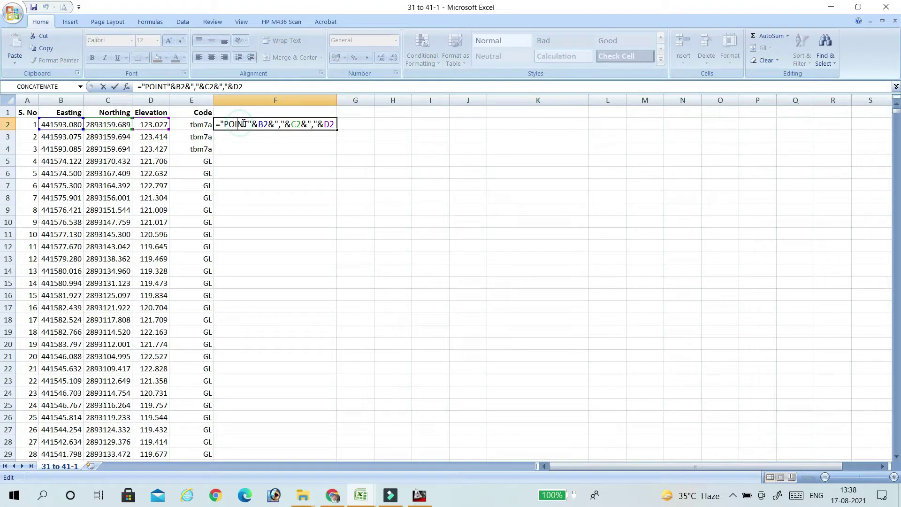
click(168, 85)
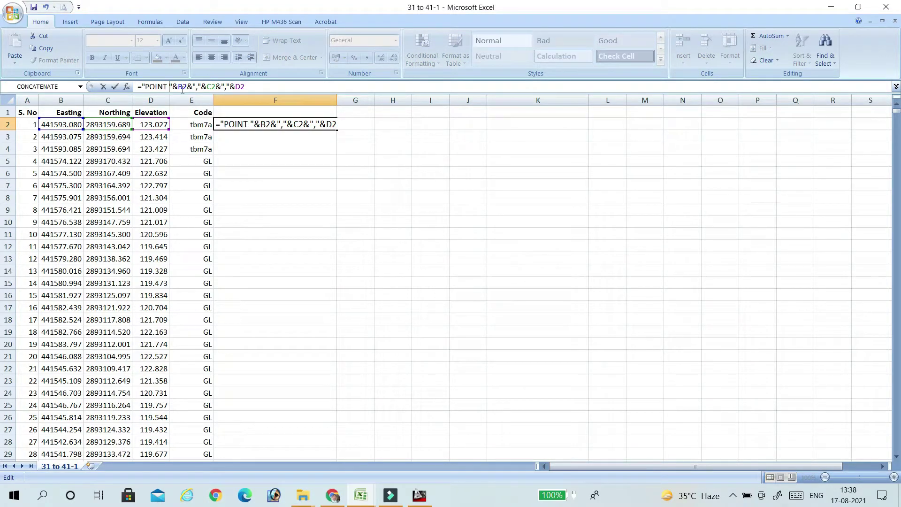
key(Return)
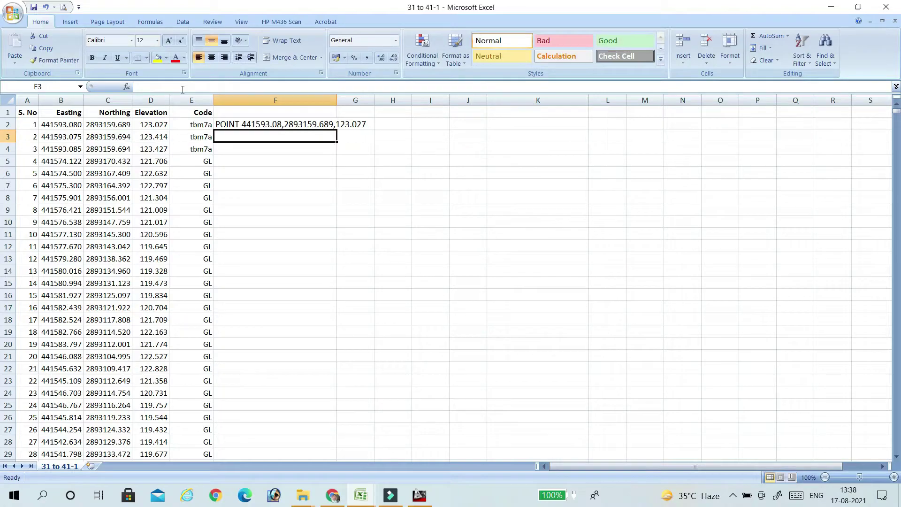
click(360, 124)
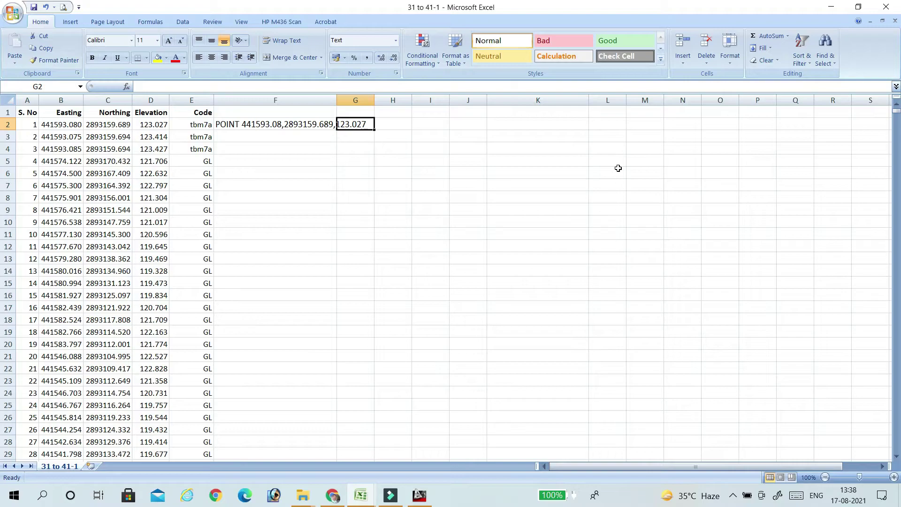
Enter the text -TEXT in cell G2
text(-)
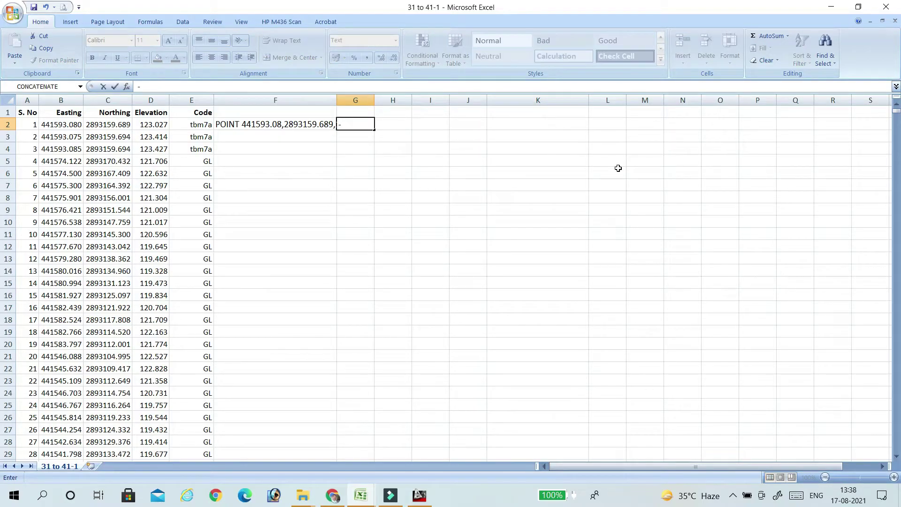
text(TE)
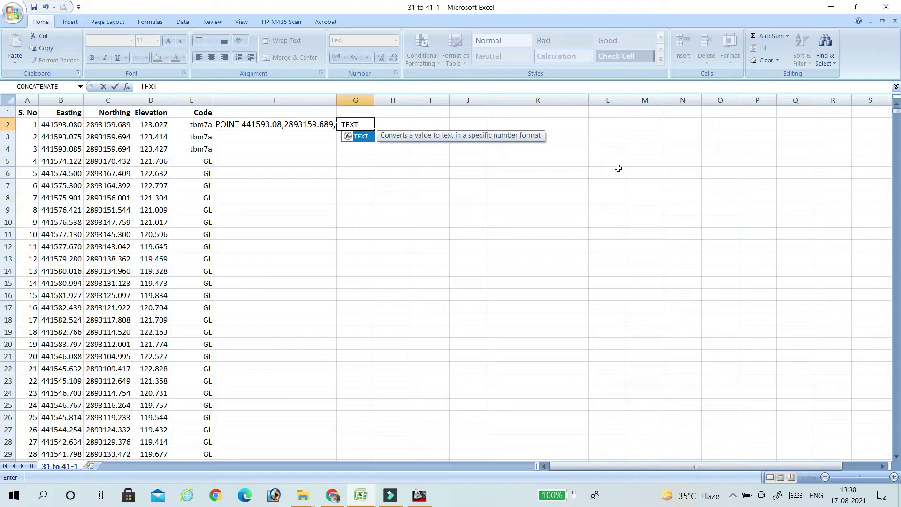
text(XT)
click(617, 171)
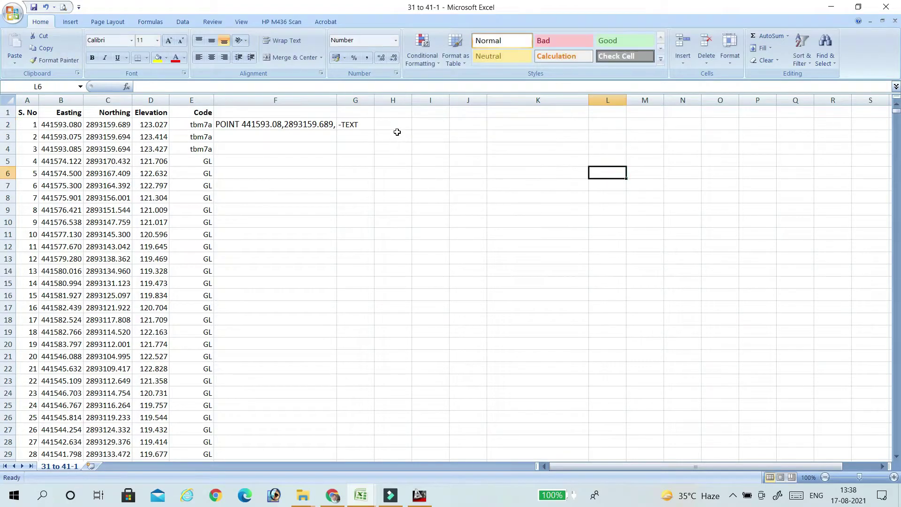
Insert a CONCATENATE function in cell H2 with B2, a comma and C2 as its first three arguments
click(399, 126)
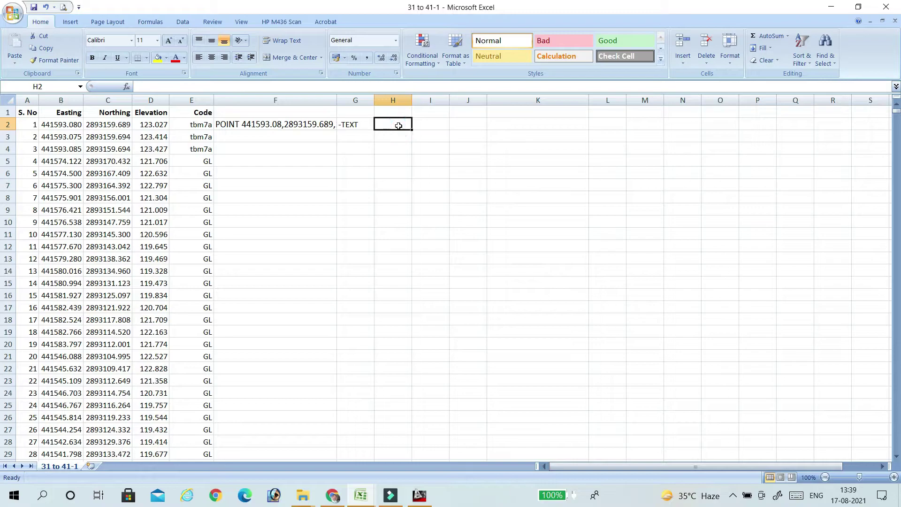
click(126, 87)
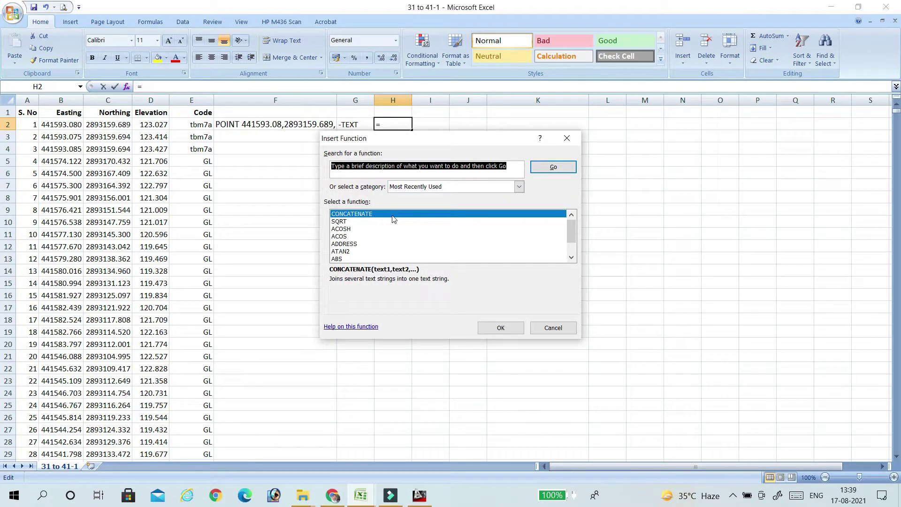
click(501, 327)
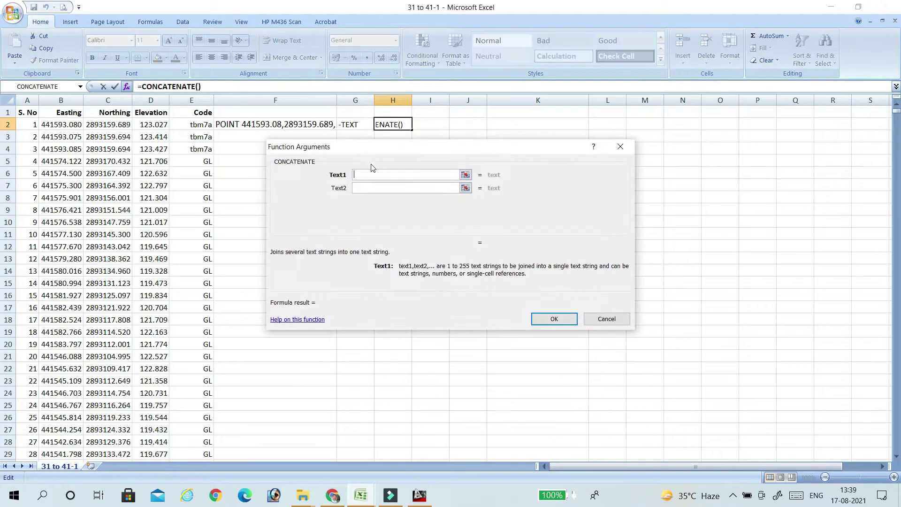
click(70, 126)
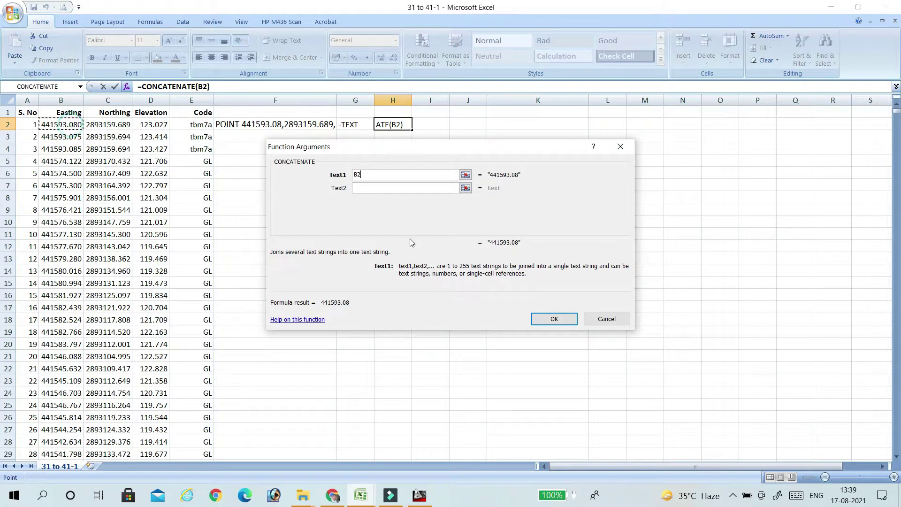
click(382, 188)
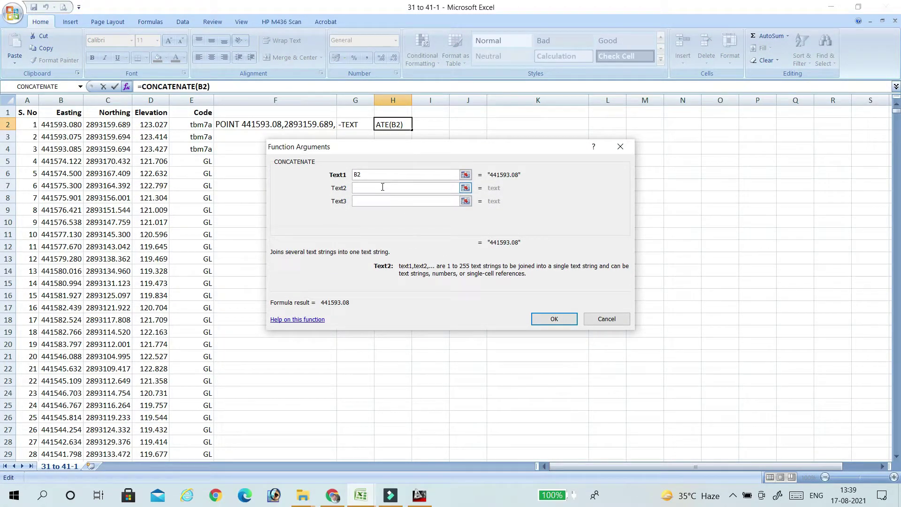
text(,)
click(381, 200)
click(108, 125)
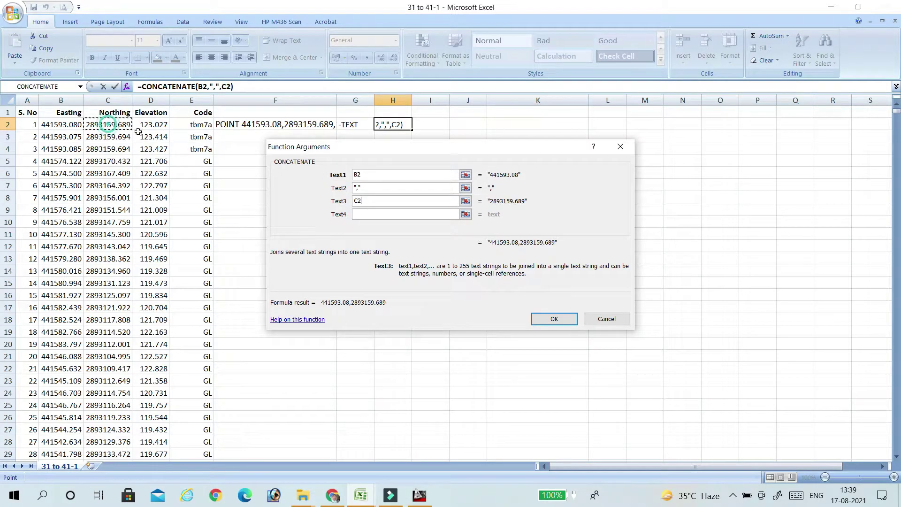
Add another comma and D2 as the fourth and fifth arguments of H2's CONCATENATE function and accept the formula
click(360, 215)
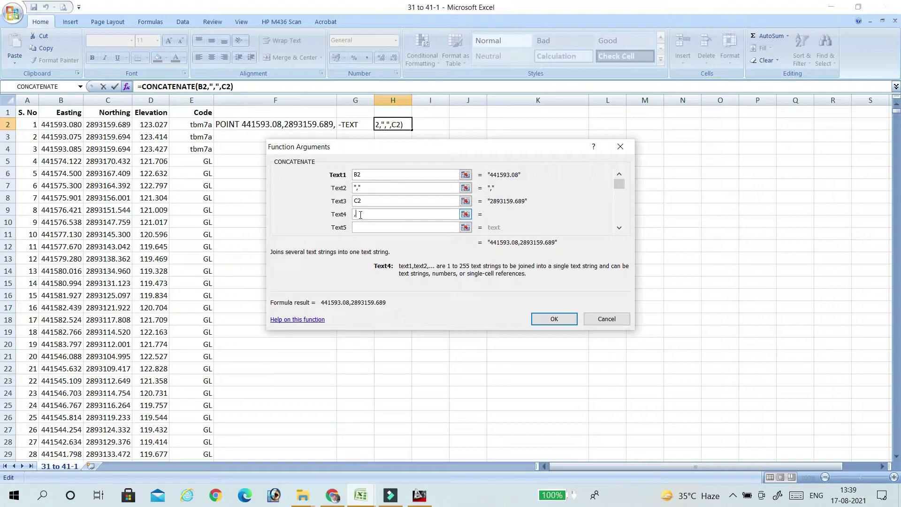
click(366, 228)
click(146, 124)
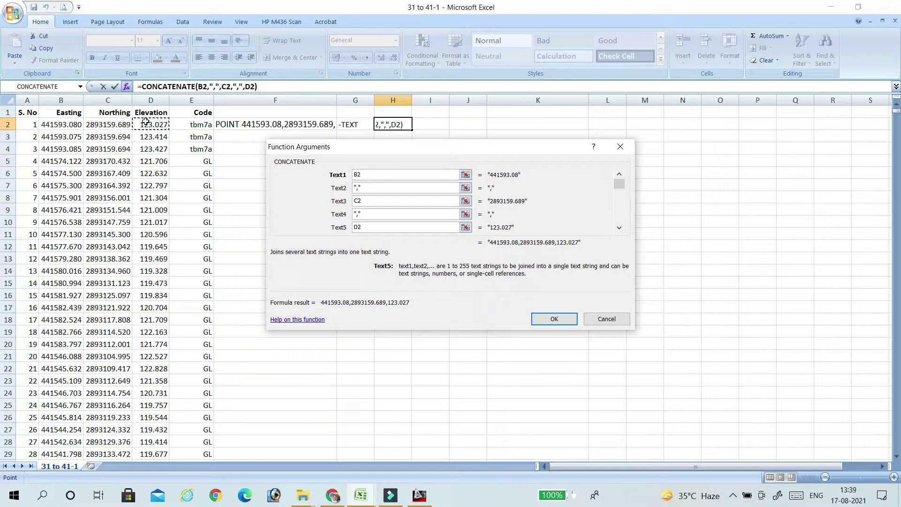
key(Return)
Enter the value 1 in cell I2
click(429, 126)
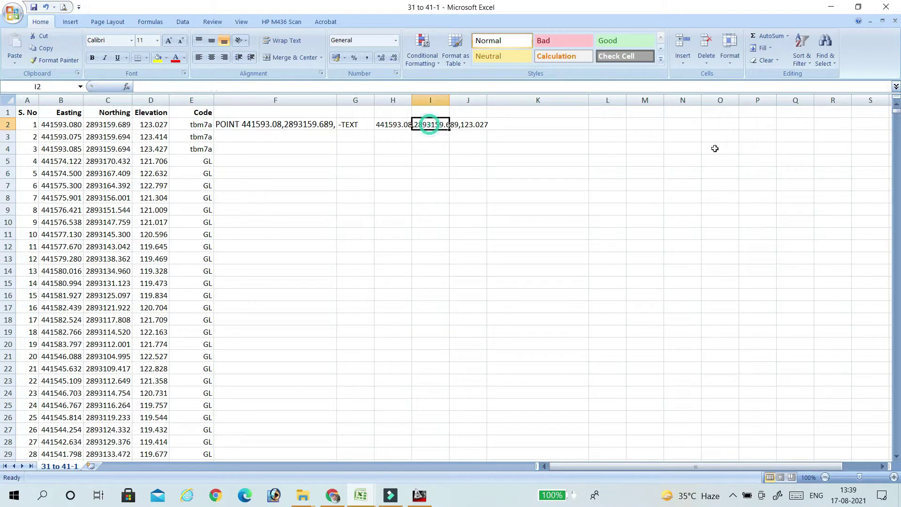
text(1)
click(577, 230)
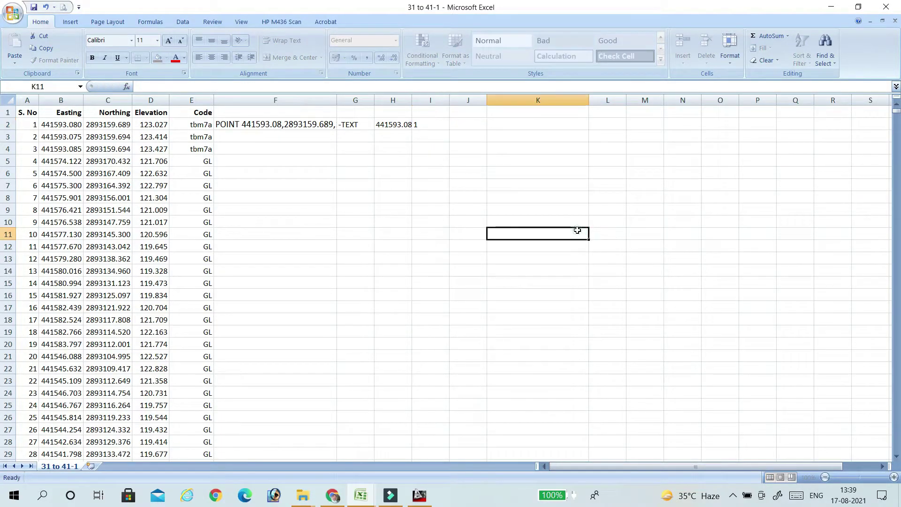
Leave J2 empty and enter the formula =+E2 in K2 to pull in the point code
click(475, 125)
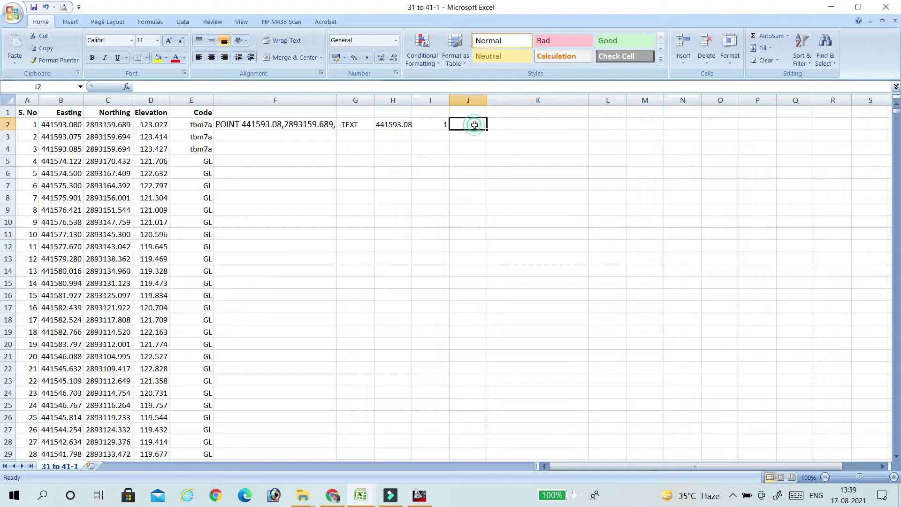
click(519, 123)
text(=)
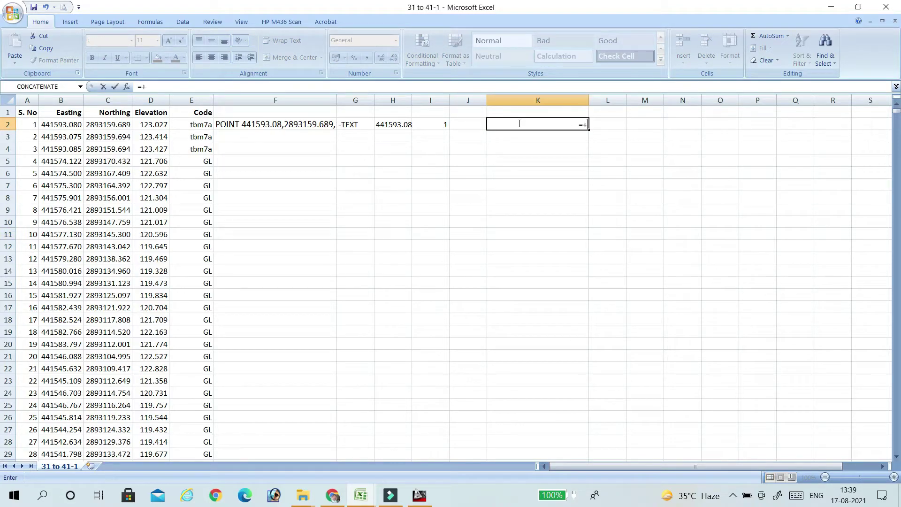
text(+)
click(203, 125)
key(Return)
Fill the POINT formula in F2 down column F for all data rows
click(254, 160)
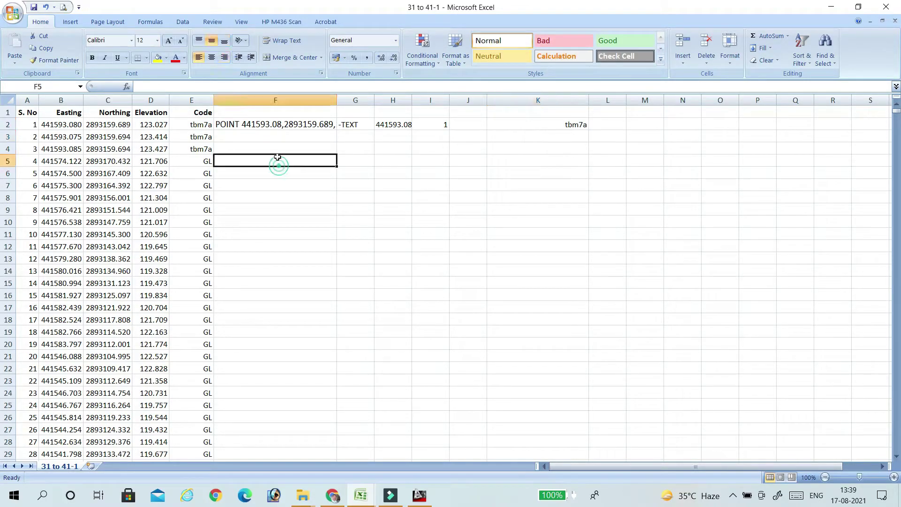
click(286, 125)
double_click(337, 131)
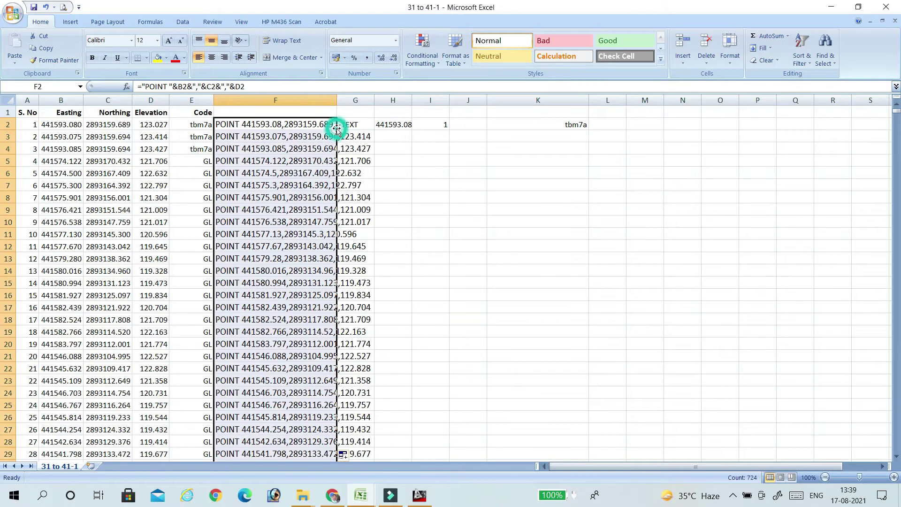
Fill the -TEXT entry in G2, the CONCATENATE formula in H2 and the 1 in I2 down all data rows
click(354, 125)
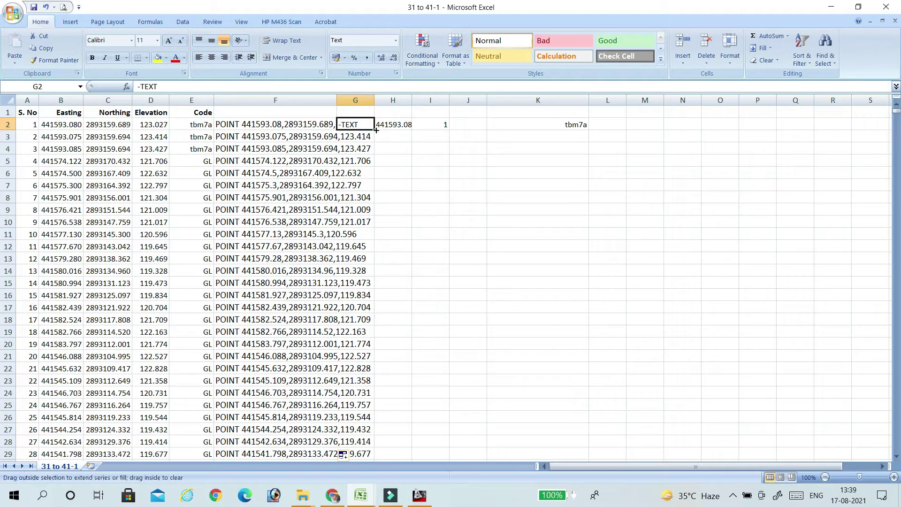
double_click(374, 131)
click(392, 129)
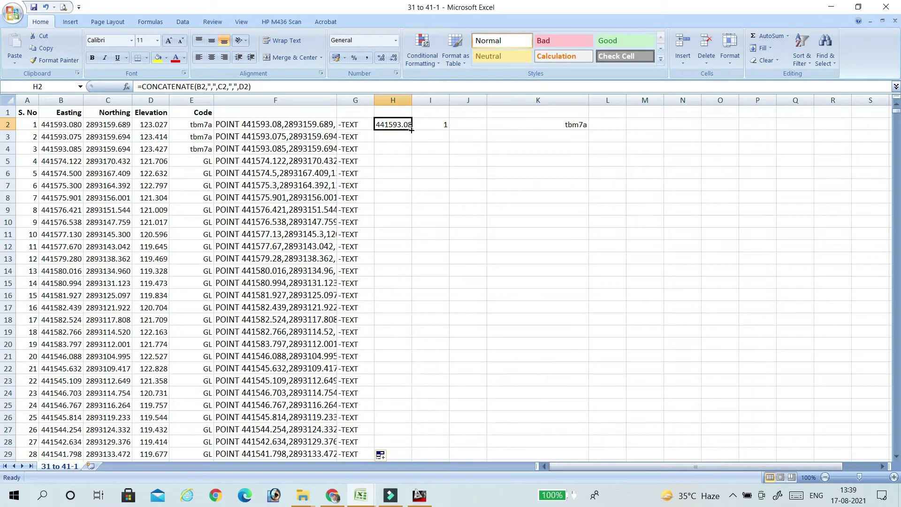
double_click(411, 130)
click(439, 125)
double_click(449, 130)
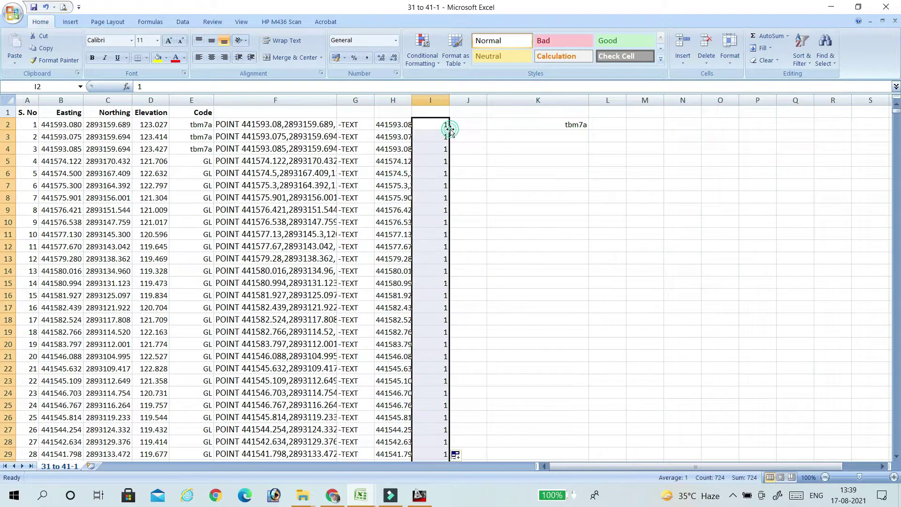
Fill the code reference in K2 down to the last data row and return to the start of the sheet
click(472, 124)
click(569, 125)
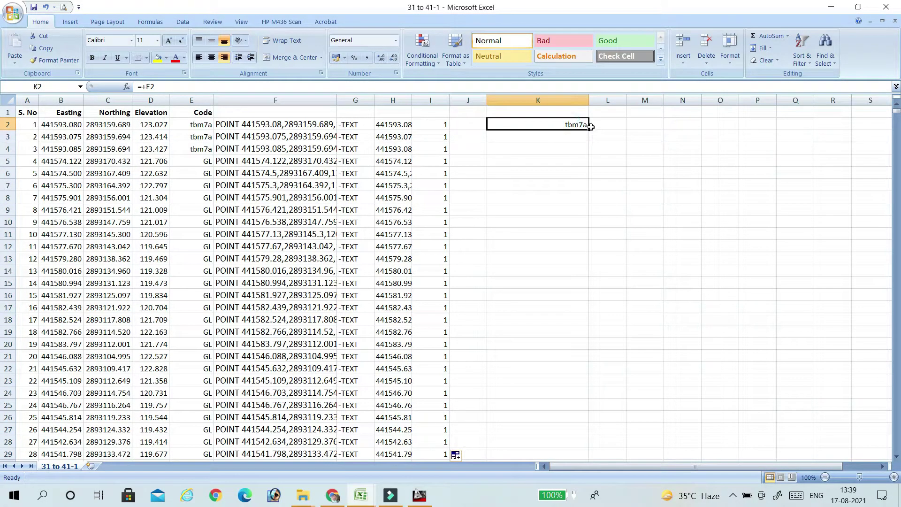
drag(591, 130, 523, 364)
scroll(471, 281, up, 20)
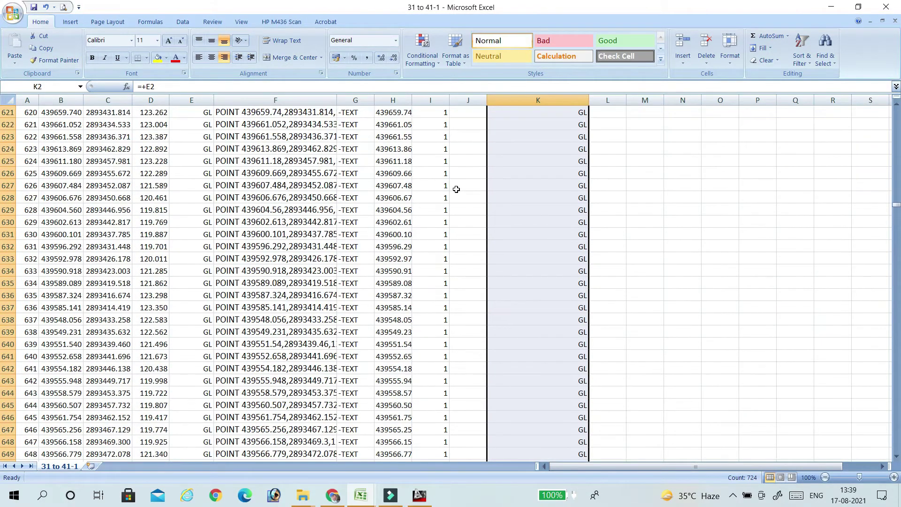
scroll(456, 189, up, 20)
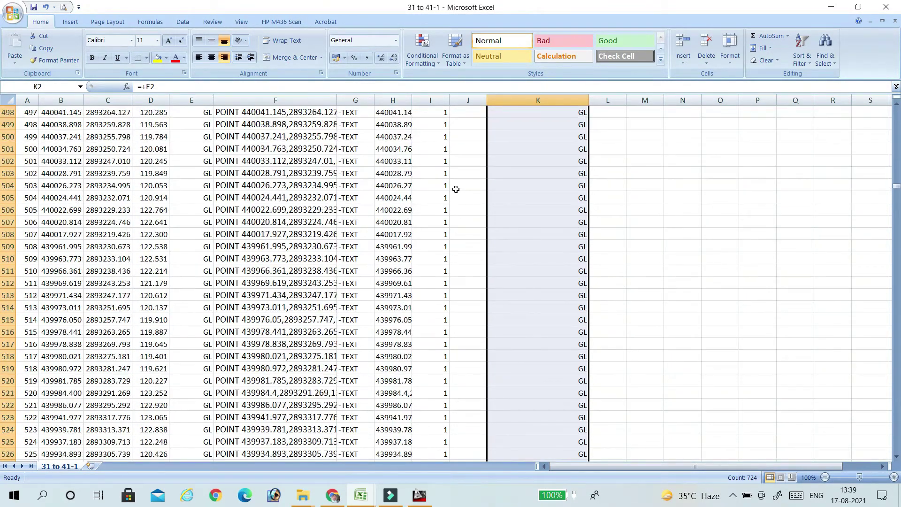
drag(897, 189, 897, 108)
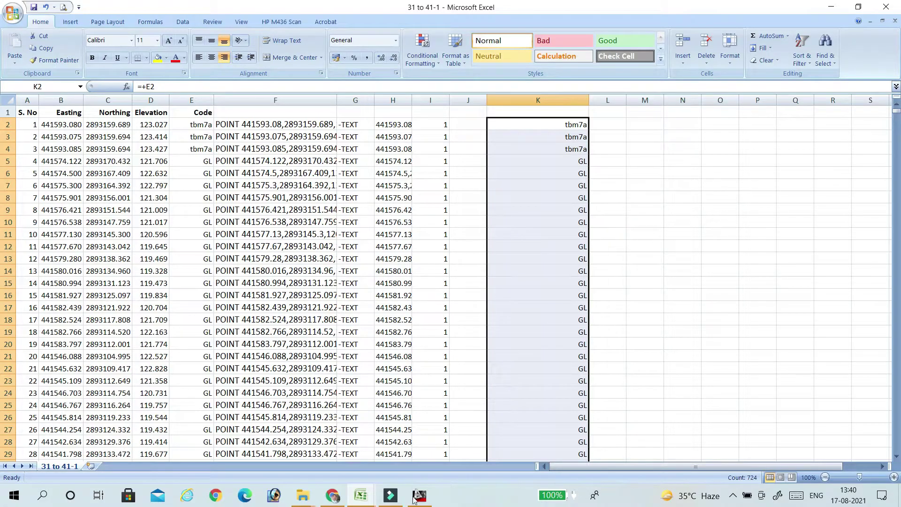
Switch to AutoCAD, dismiss the Welcome window, and apply a height of 0.4 to the Standard text style
mouse_move(416, 500)
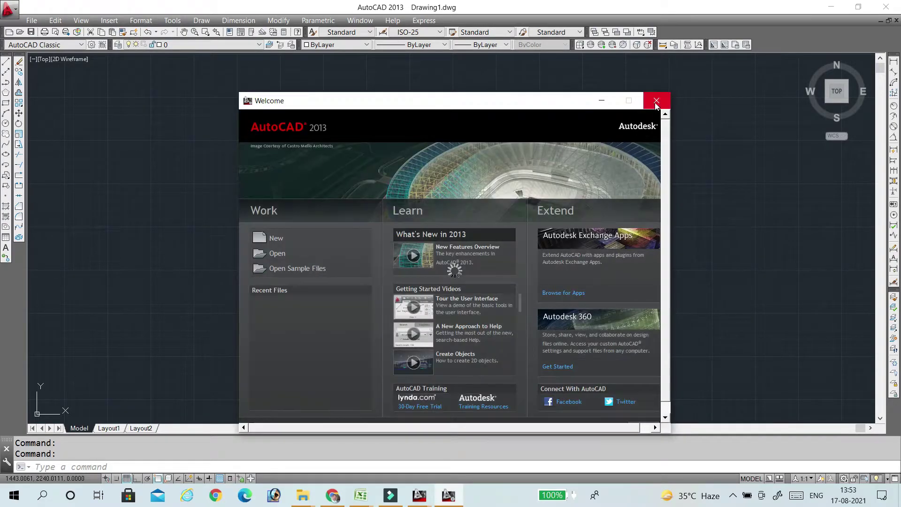
click(655, 101)
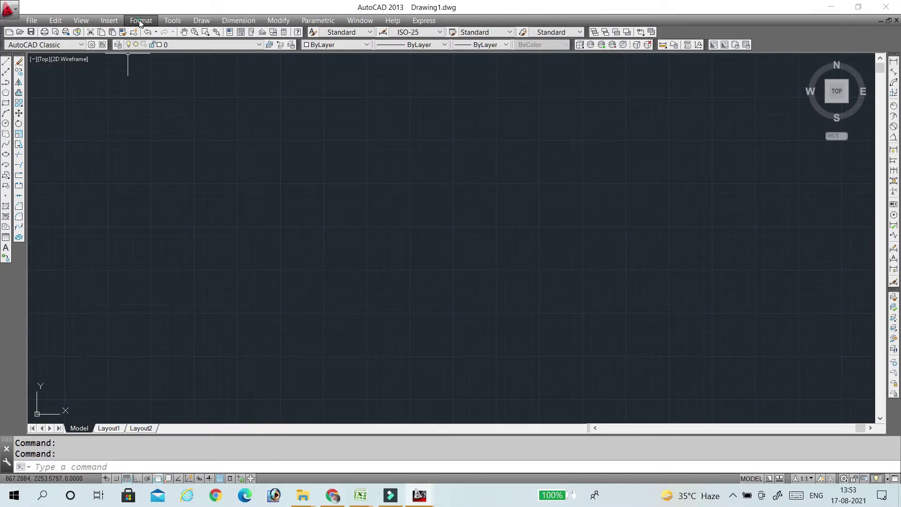
click(140, 21)
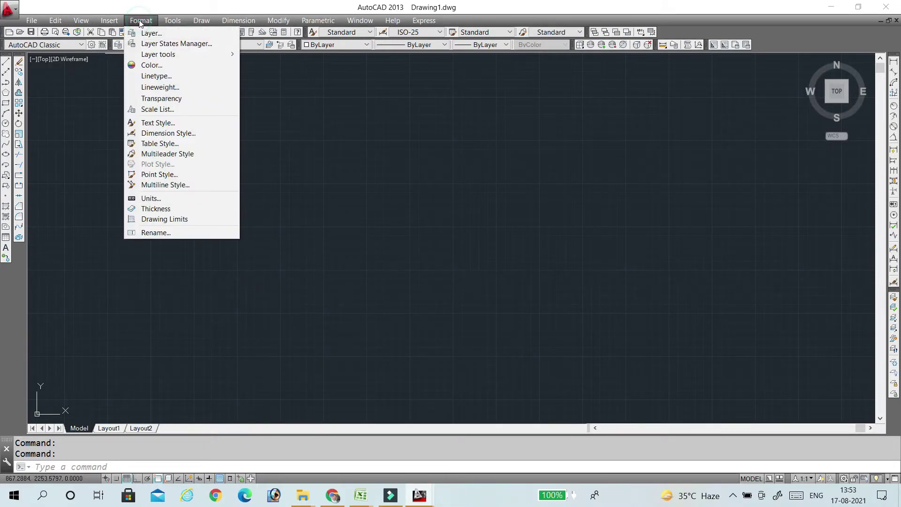
click(162, 122)
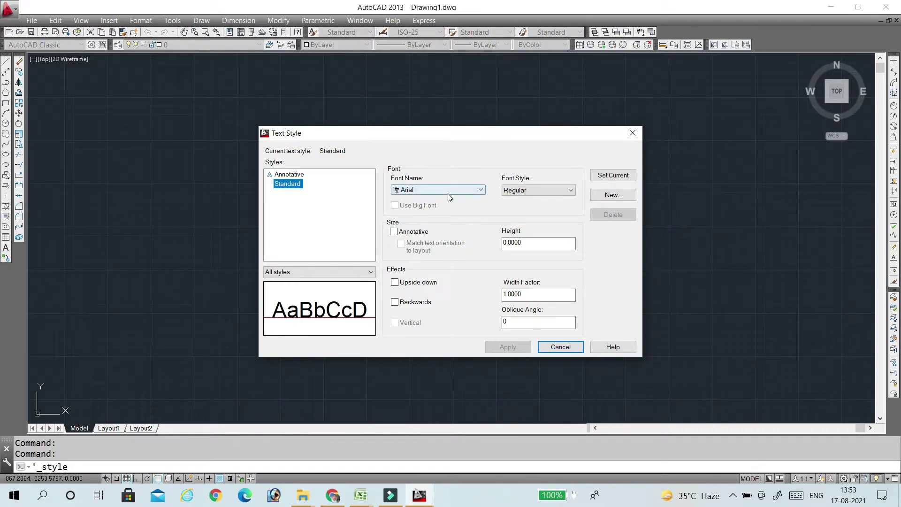
double_click(528, 243)
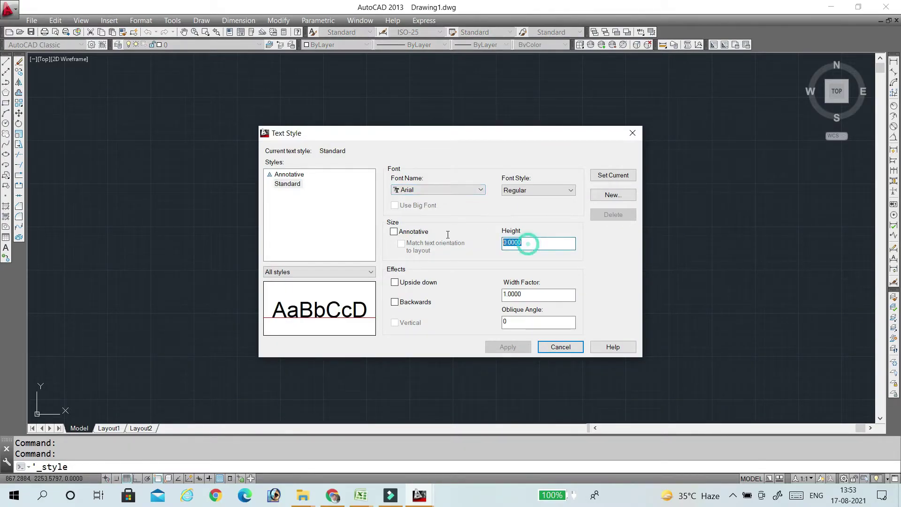
text(.4)
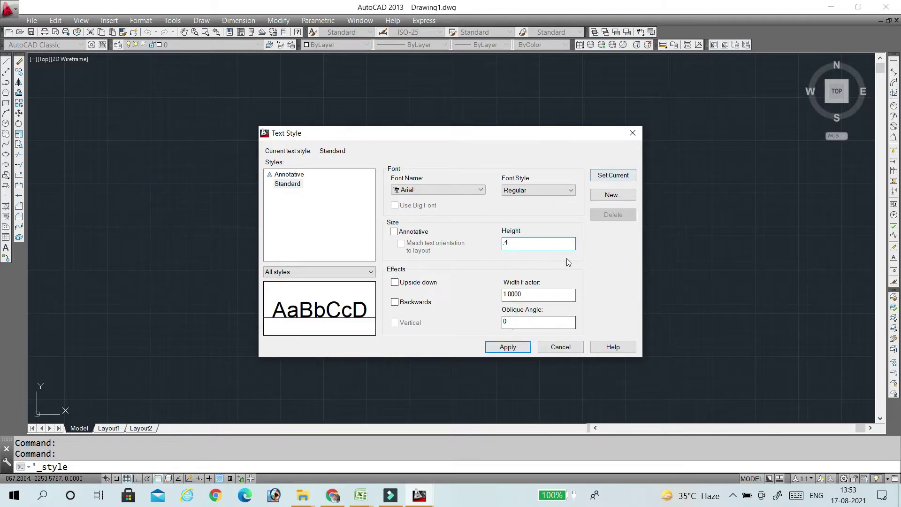
click(503, 347)
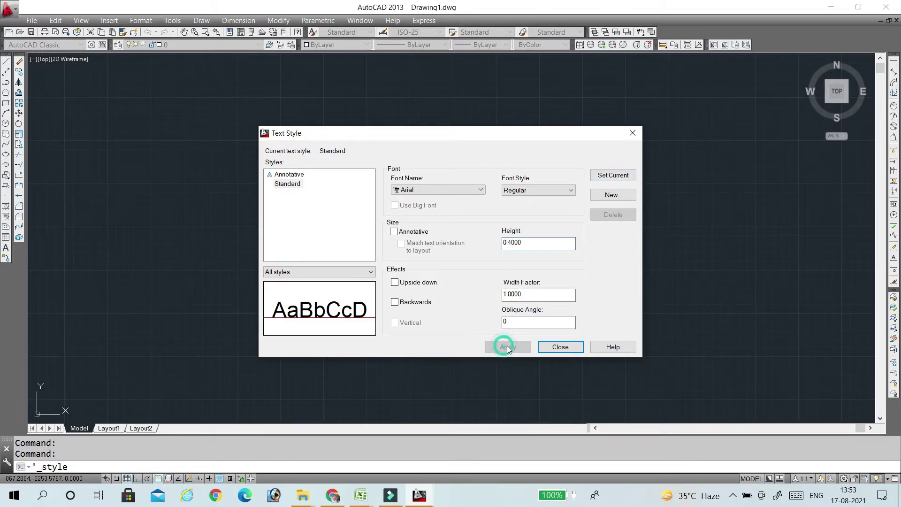
click(560, 347)
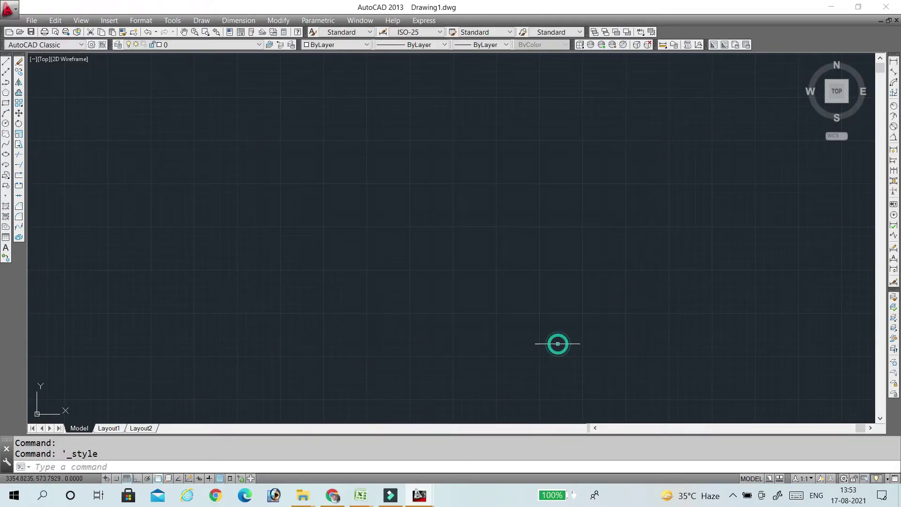
Set the point style to the plain X marker with a size of 0.3 in absolute units
click(134, 23)
click(154, 173)
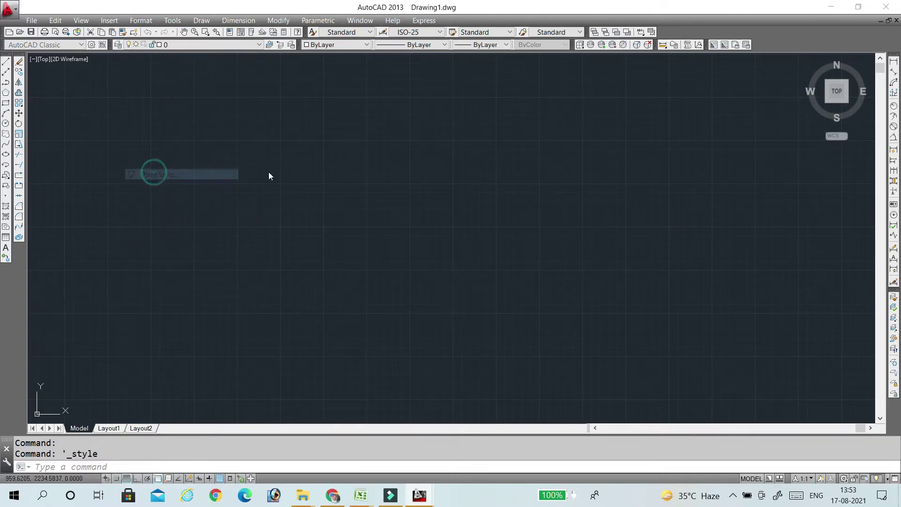
click(214, 96)
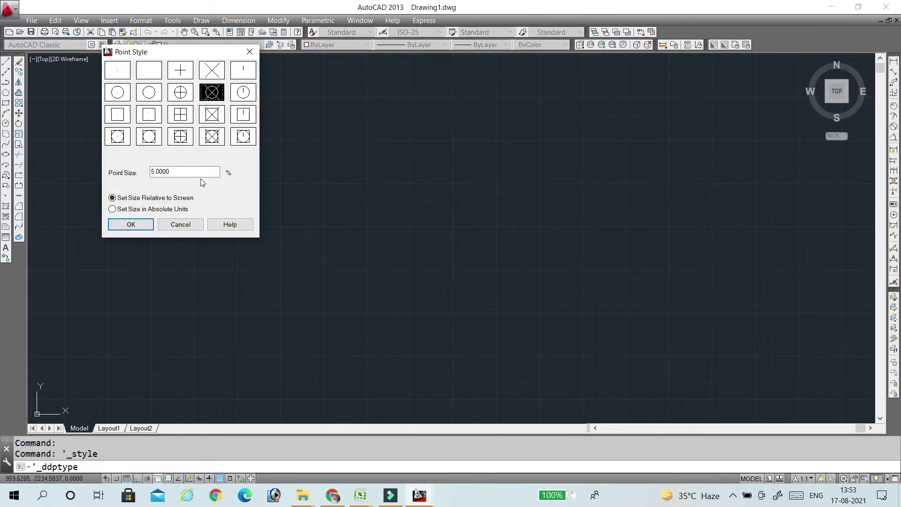
drag(190, 172, 146, 175)
key(BackSpace)
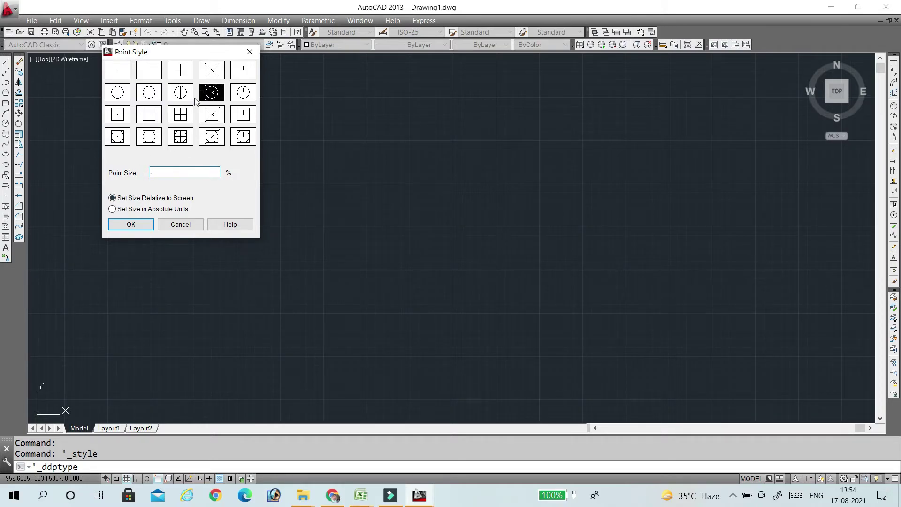
click(113, 209)
click(215, 72)
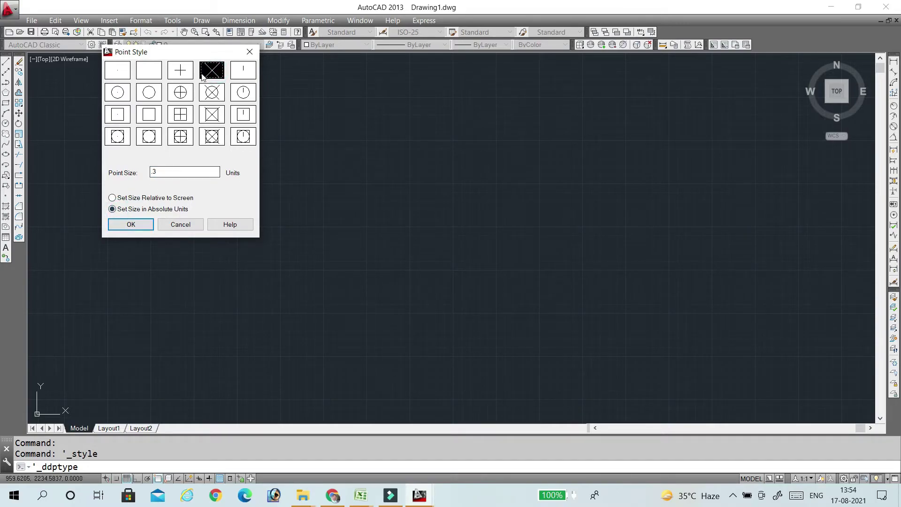
click(132, 224)
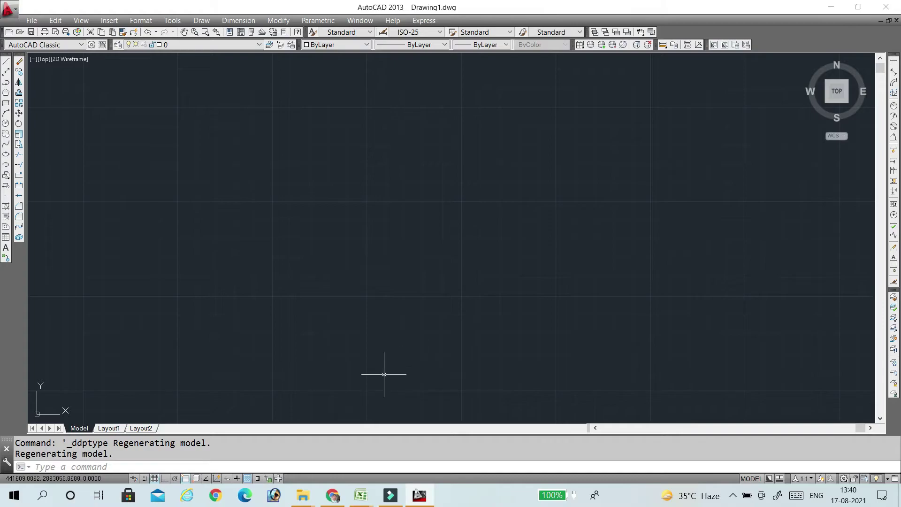
Switch to the 31 to 41-1 workbook in Excel and copy the command cells F2:K19
mouse_move(360, 495)
click(310, 440)
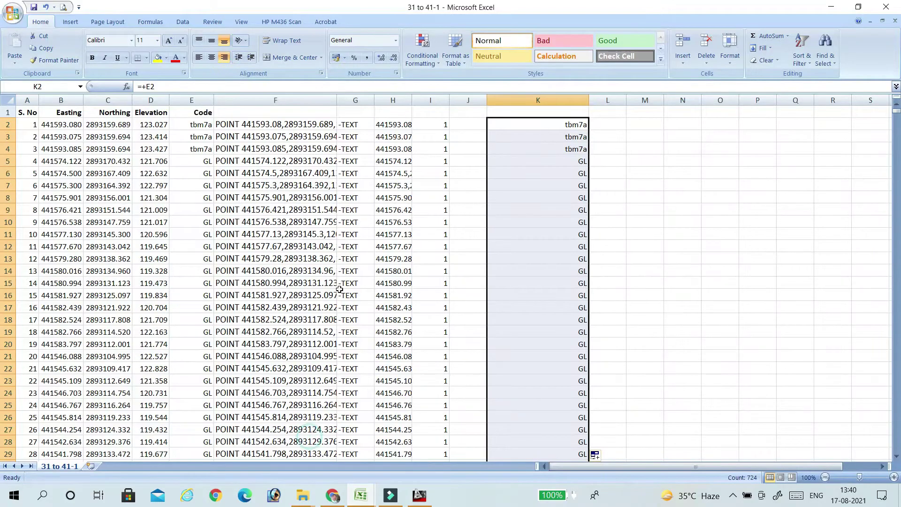
drag(244, 125, 523, 333)
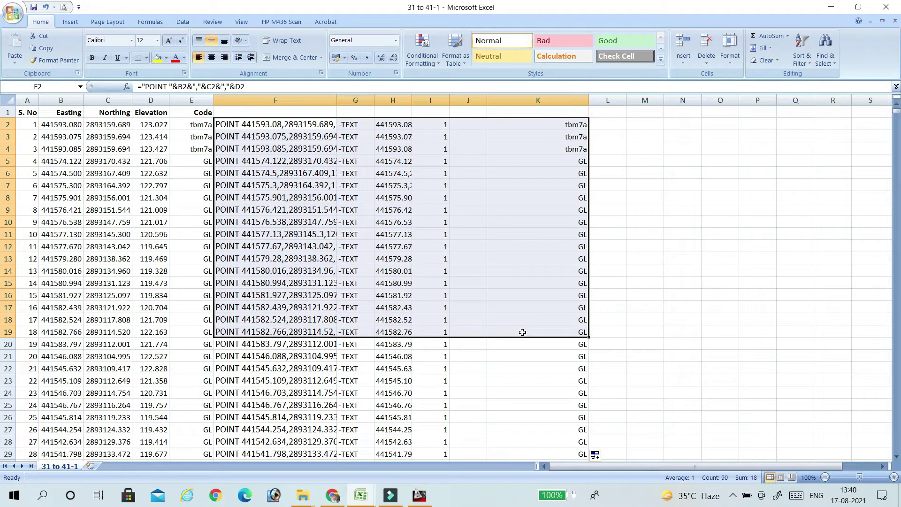
right_click(291, 228)
click(317, 250)
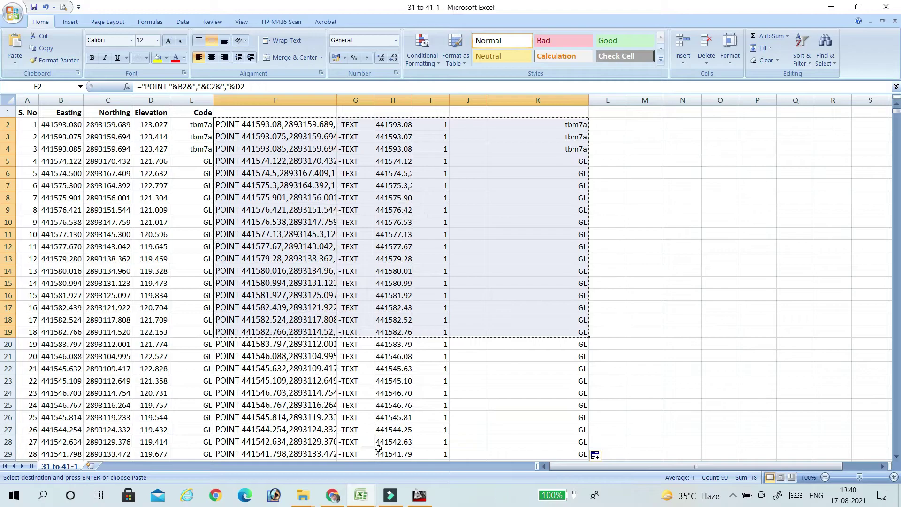
Switch to AutoCAD and paste the copied commands at the command line to plot the first batch of points and labels
click(418, 496)
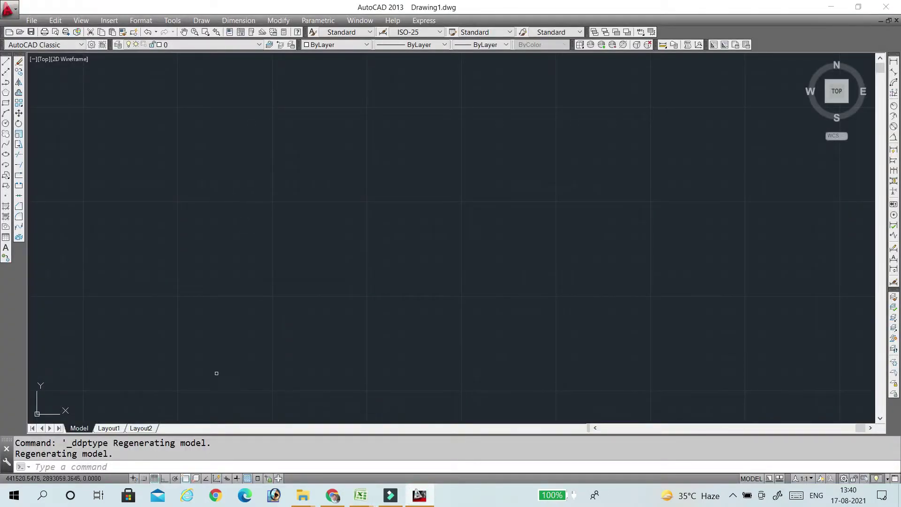
click(83, 466)
right_click(83, 466)
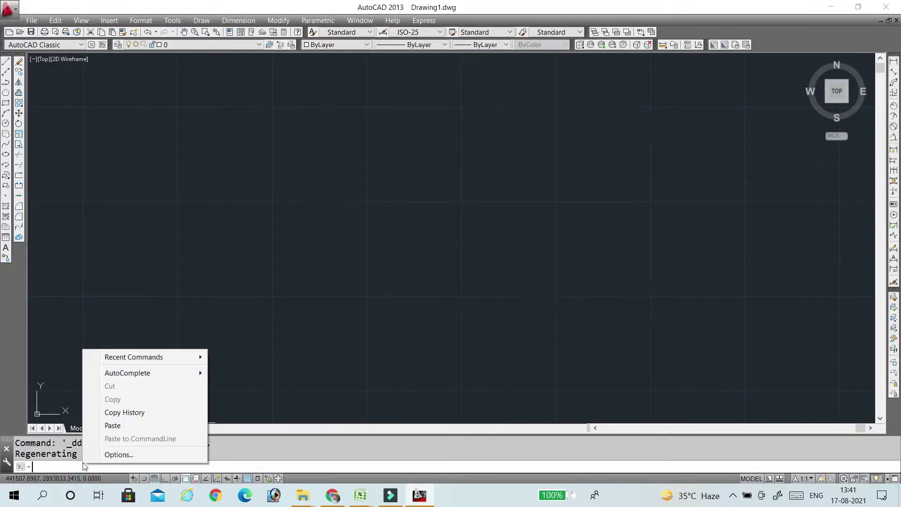
click(110, 426)
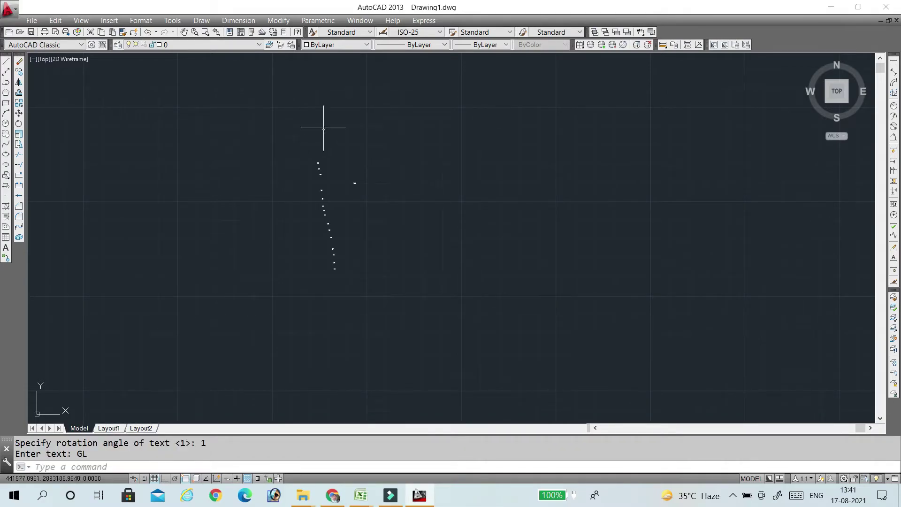
Examine the plotted survey points and their code labels up close and as a whole
scroll(316, 168, up, 3)
scroll(315, 169, up, 5)
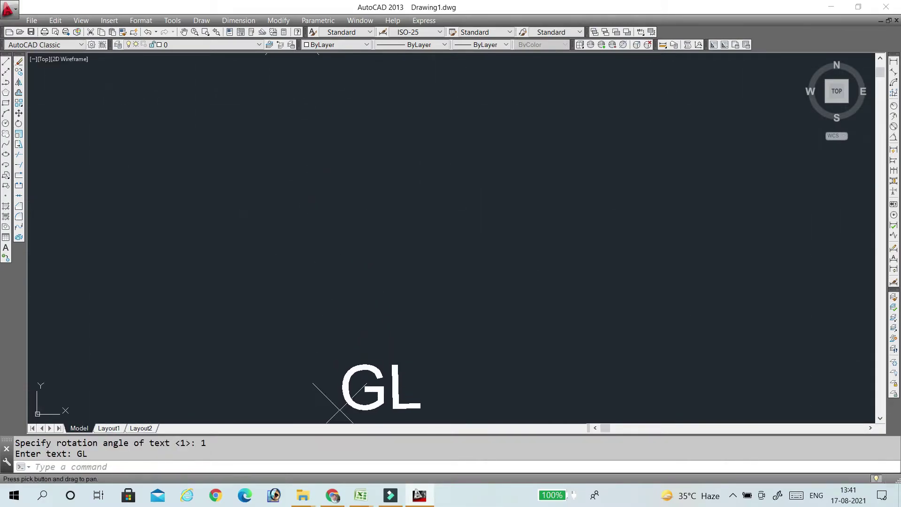
scroll(369, 213, down, 8)
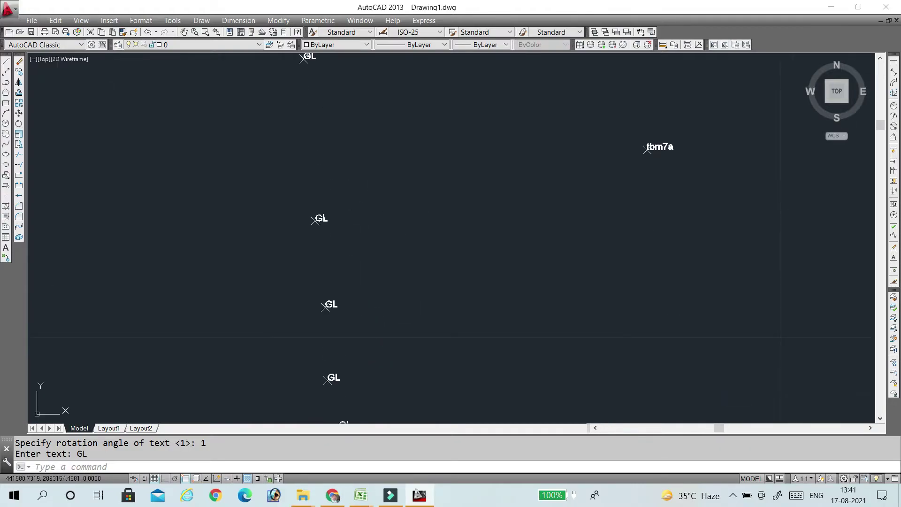
scroll(401, 273, down, 6)
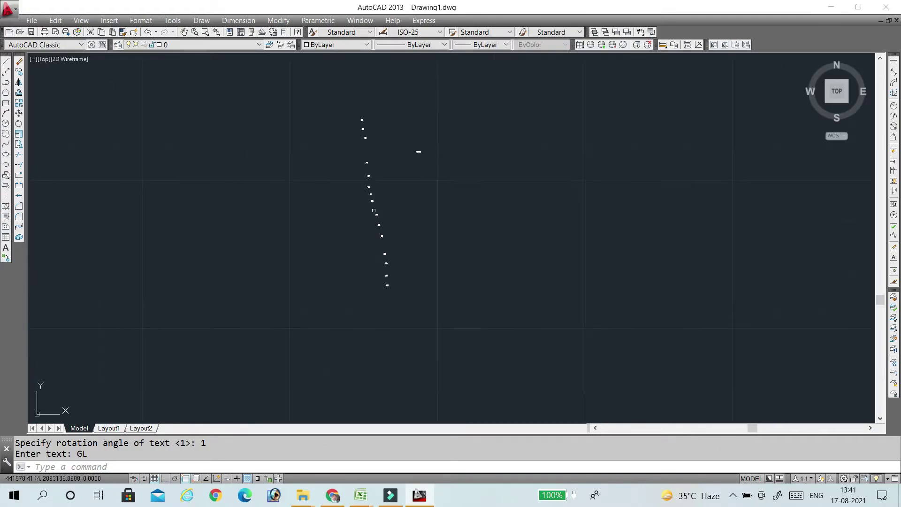
scroll(355, 161, up, 3)
scroll(352, 195, down, 1)
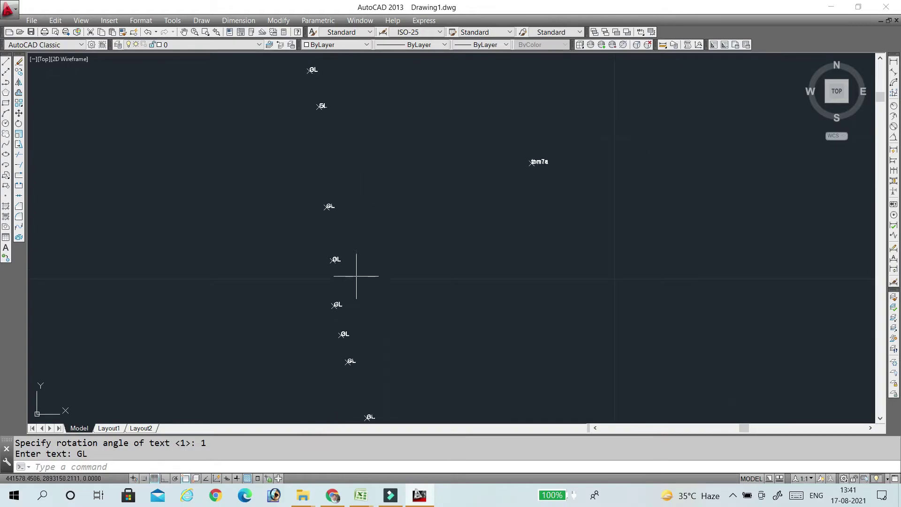
scroll(357, 277, down, 1)
drag(357, 276, 356, 218)
scroll(354, 214, down, 5)
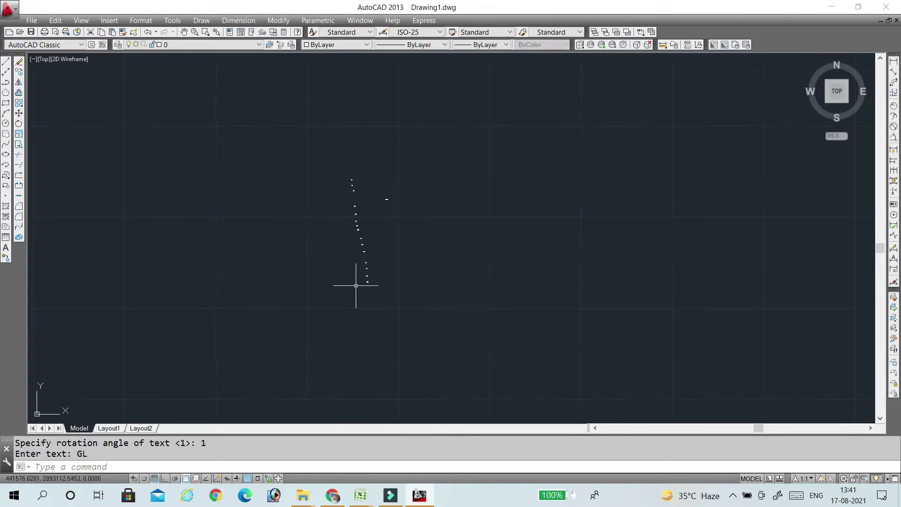
Switch back to the 31 to 41-1 workbook in Excel and copy the remaining command cells F20:K725
mouse_move(361, 496)
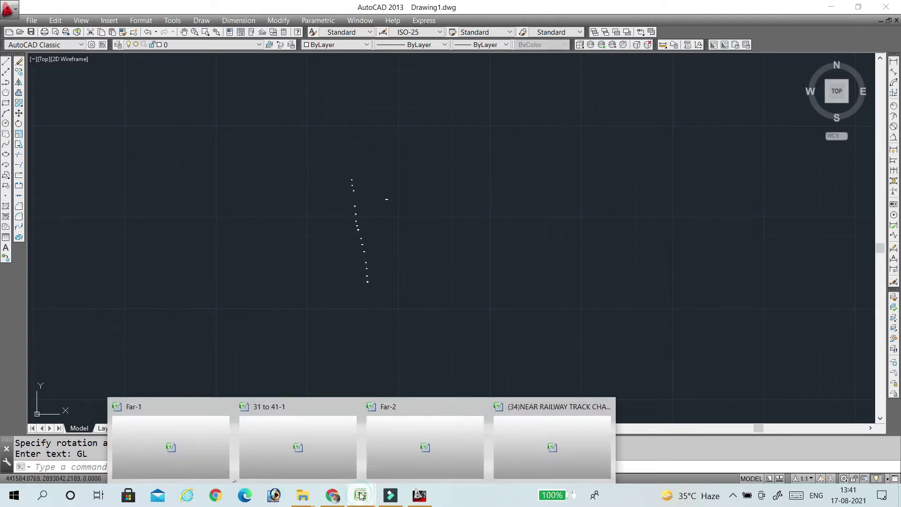
click(314, 448)
scroll(329, 234, down, 2)
drag(227, 270, 563, 347)
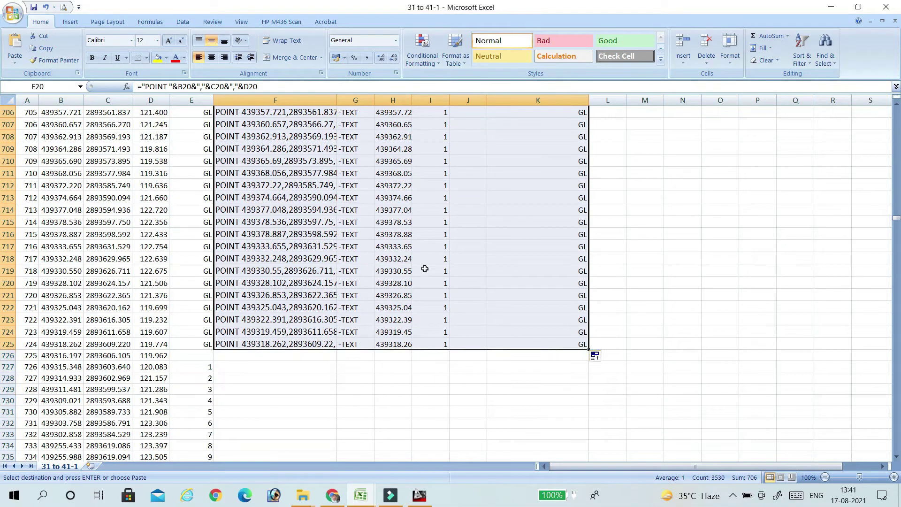
right_click(413, 249)
click(439, 269)
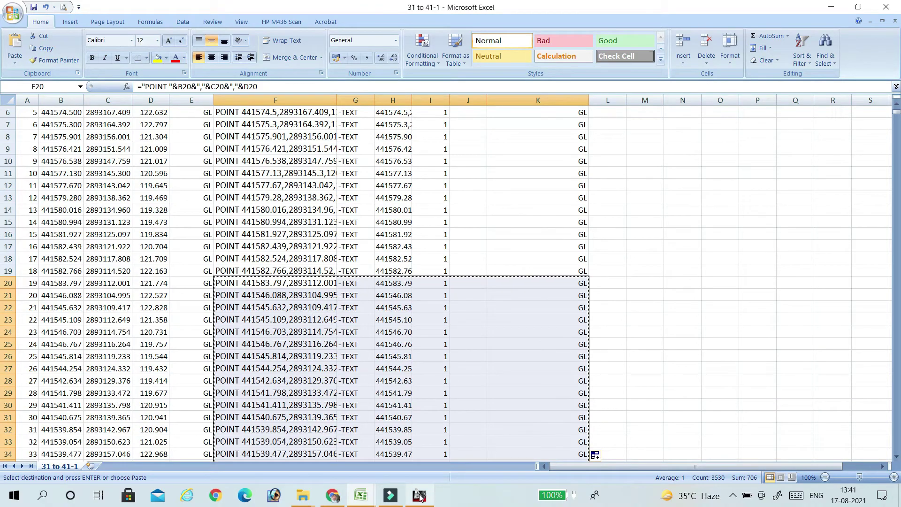
Switch to AutoCAD and paste the copied commands at the command line to plot the remaining points and labels
click(419, 495)
click(65, 467)
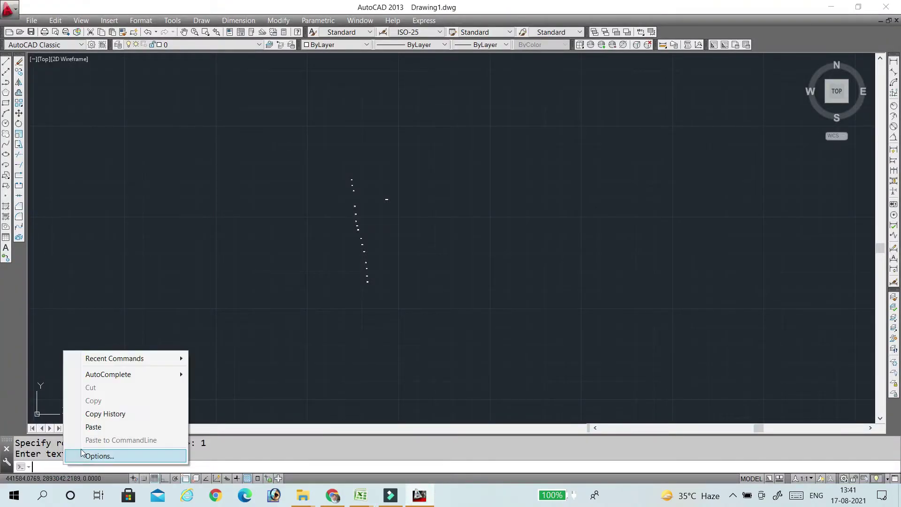
right_click(65, 467)
click(94, 427)
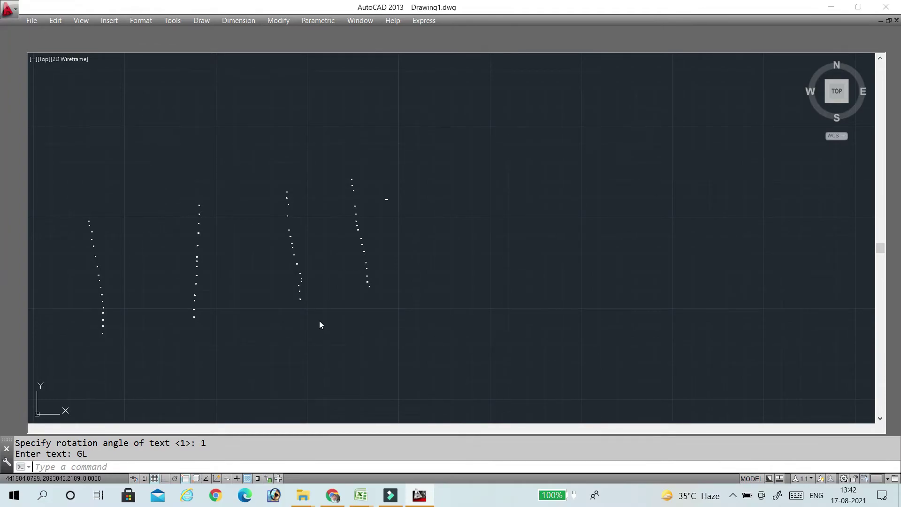
Inspect the full alignment of plotted cross-sections and the markers and labels of individual points
scroll(512, 296, down, 5)
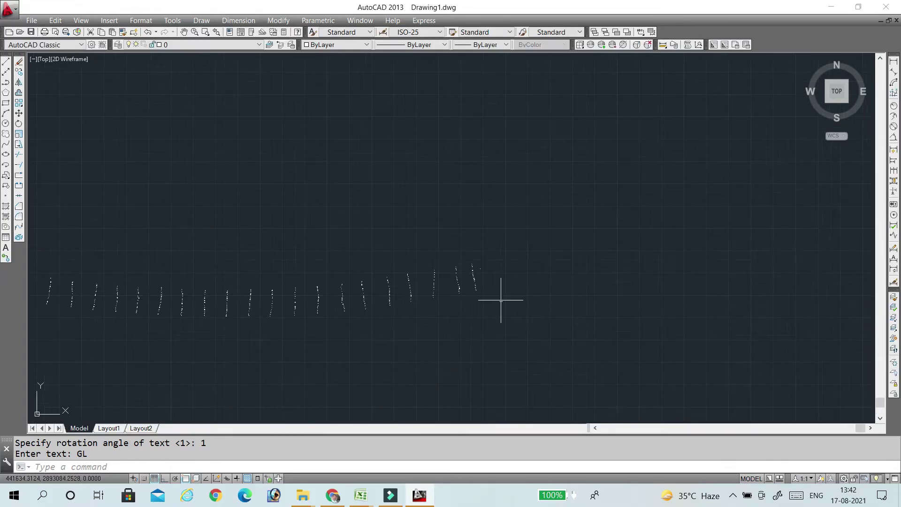
drag(452, 315, 578, 317)
scroll(576, 318, down, 4)
scroll(573, 309, up, 2)
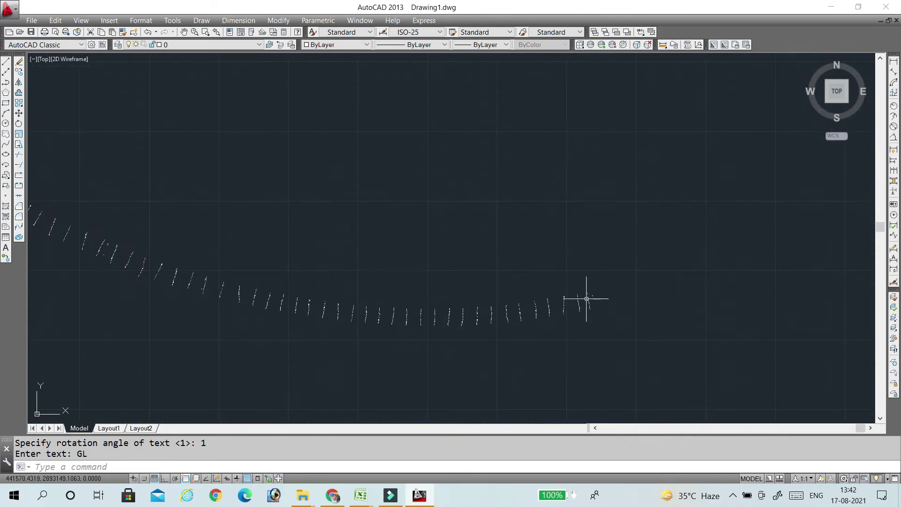
drag(106, 261, 312, 306)
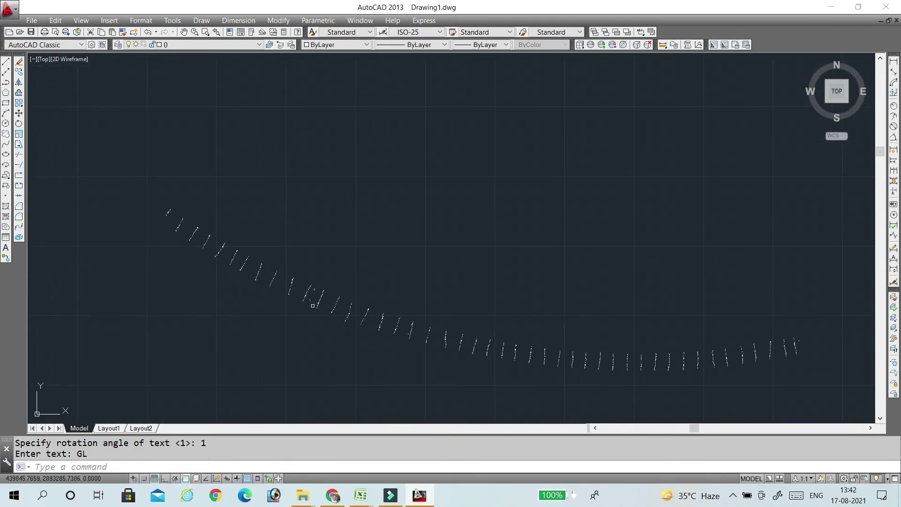
drag(517, 356, 301, 270)
scroll(481, 282, up, 8)
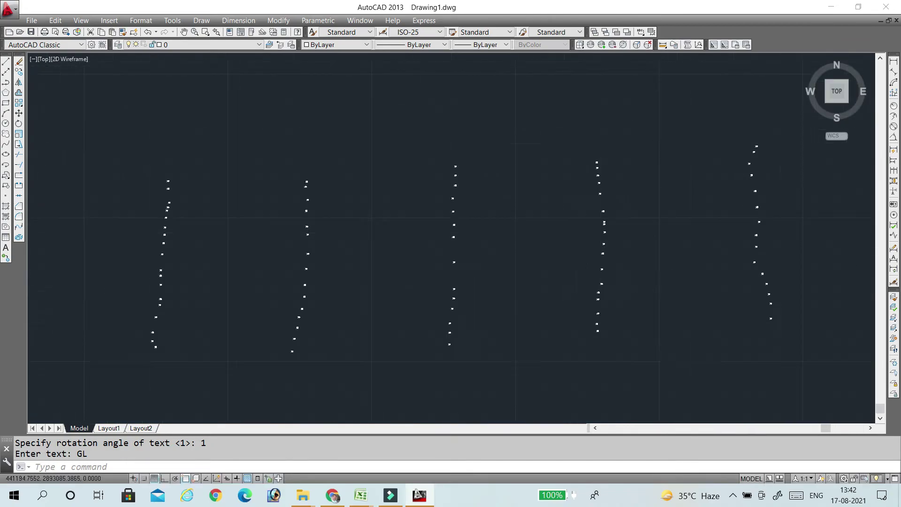
scroll(335, 247, up, 10)
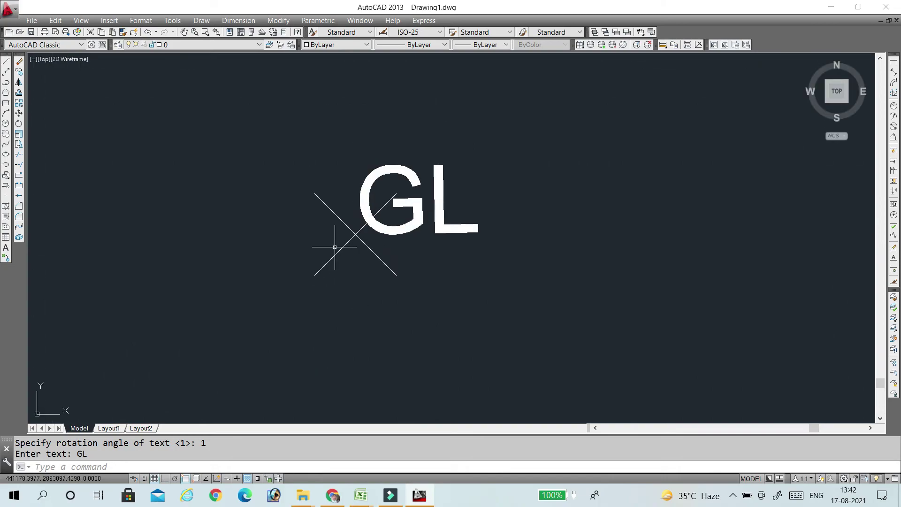
scroll(416, 223, down, 10)
scroll(426, 175, up, 6)
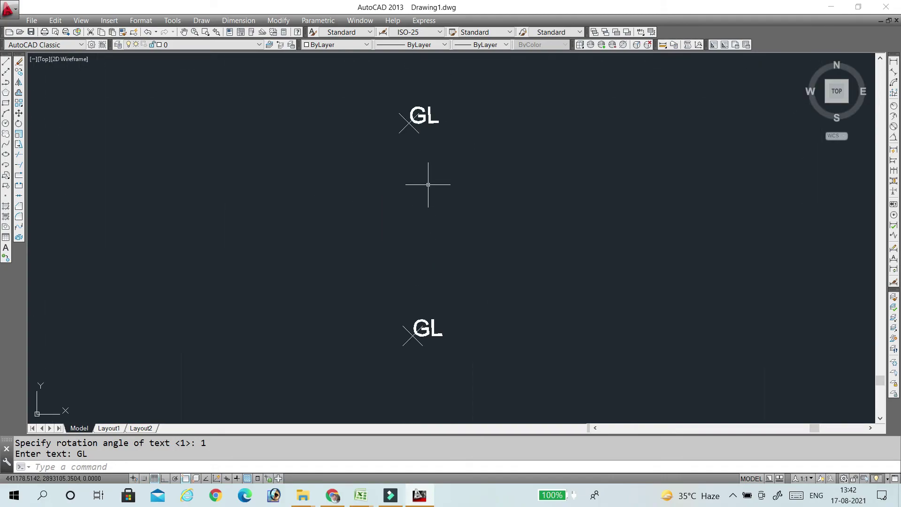
Use the ID command to query the coordinates and elevation of a GL point in a middle cross-section
scroll(431, 211, down, 5)
scroll(451, 245, up, 7)
scroll(466, 263, down, 4)
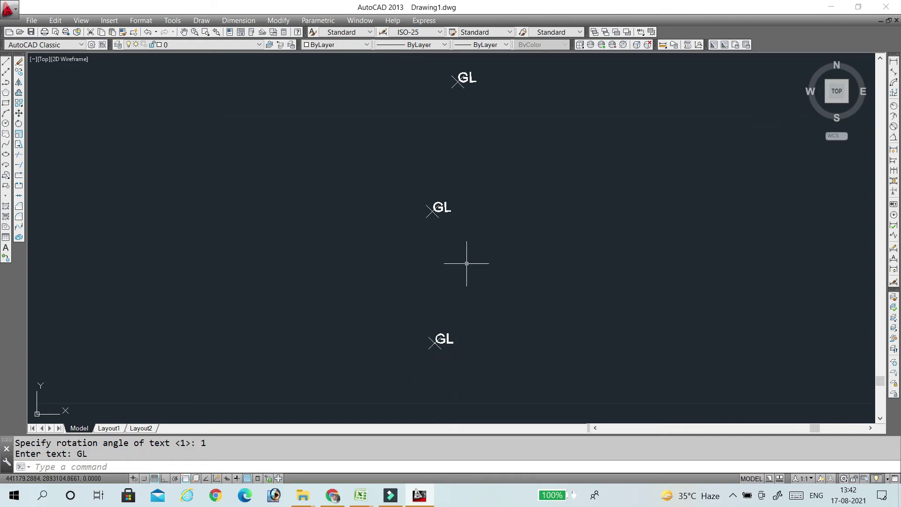
text(ID)
key(Return)
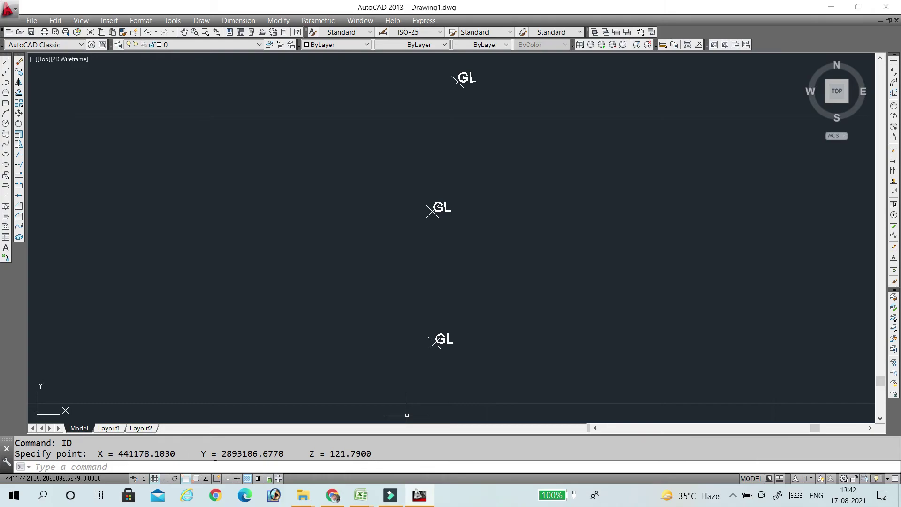
Review the spacing and extent of the plotted cross-sections along the eastern part of the alignment
scroll(424, 222, down, 5)
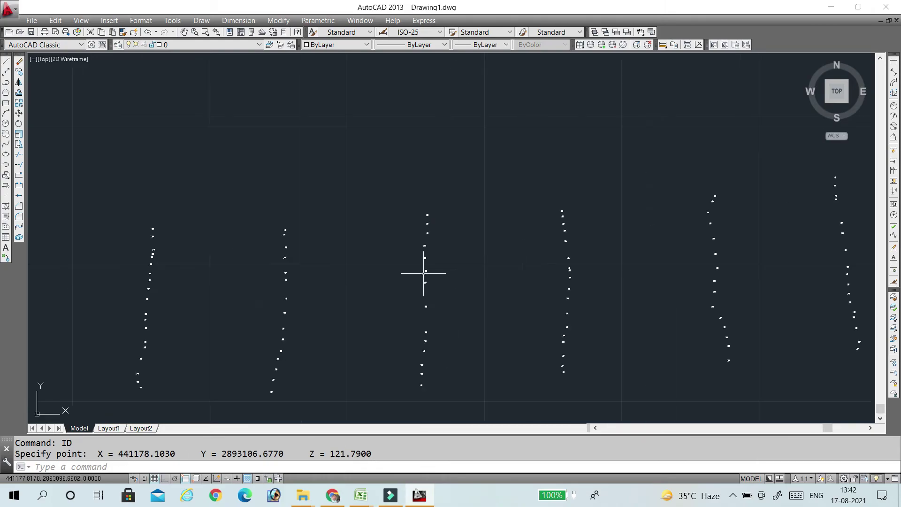
scroll(463, 265, down, 8)
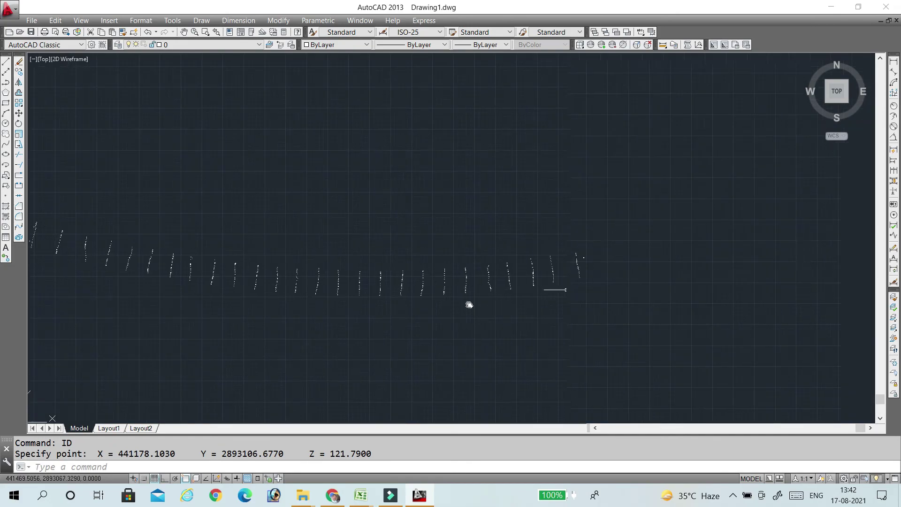
scroll(485, 289, up, 2)
scroll(586, 268, up, 5)
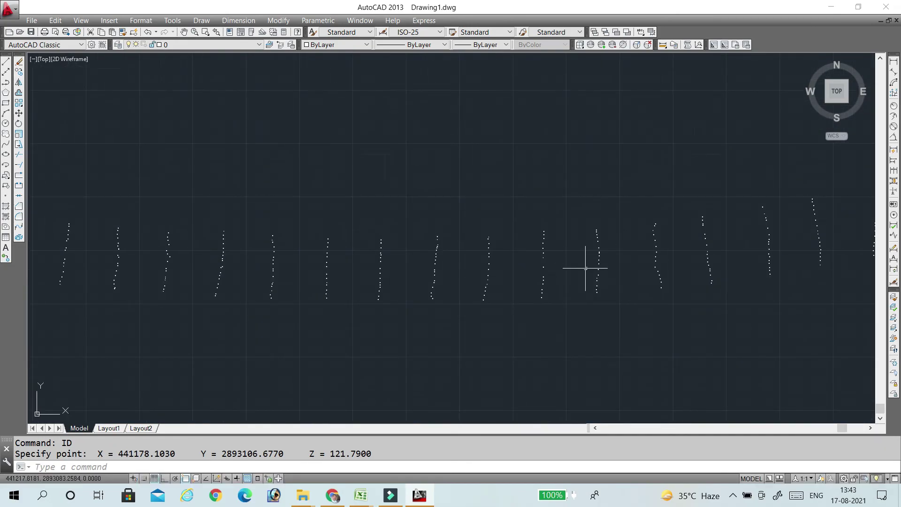
scroll(586, 268, up, 3)
scroll(438, 284, down, 6)
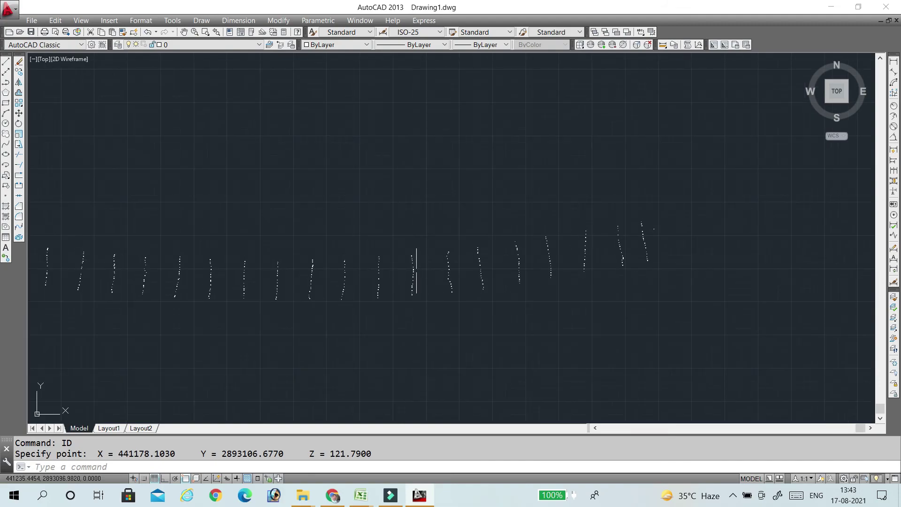
scroll(502, 272, up, 2)
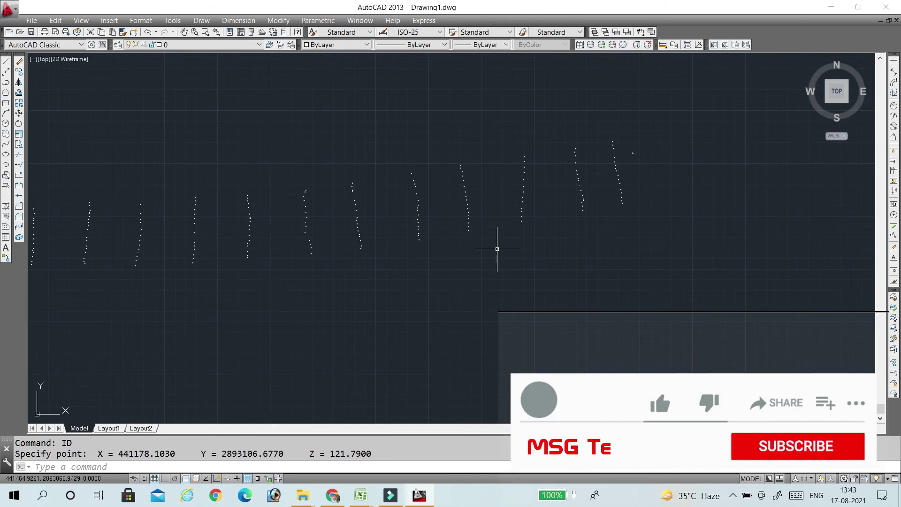